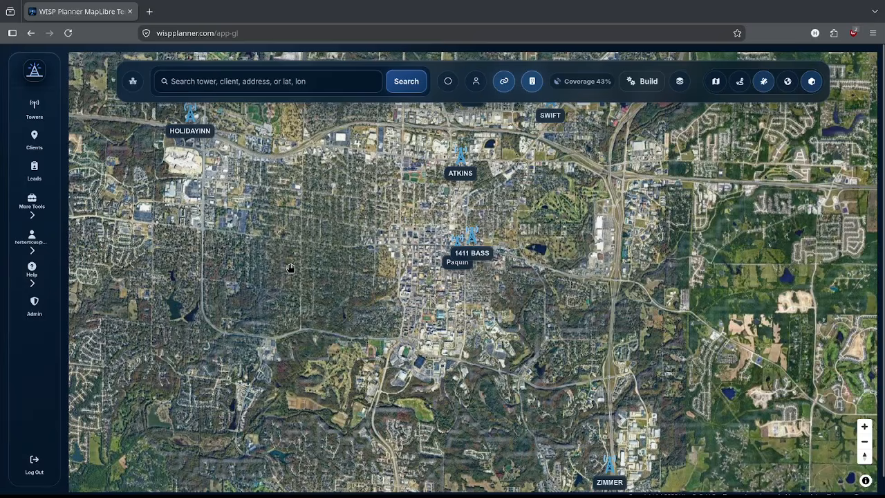
Step: Pan the satellite map west, then zoom out and back in on the ATKINS, 1411 BASS and Paquin towers
left_click_drag(352, 241, 363, 257)
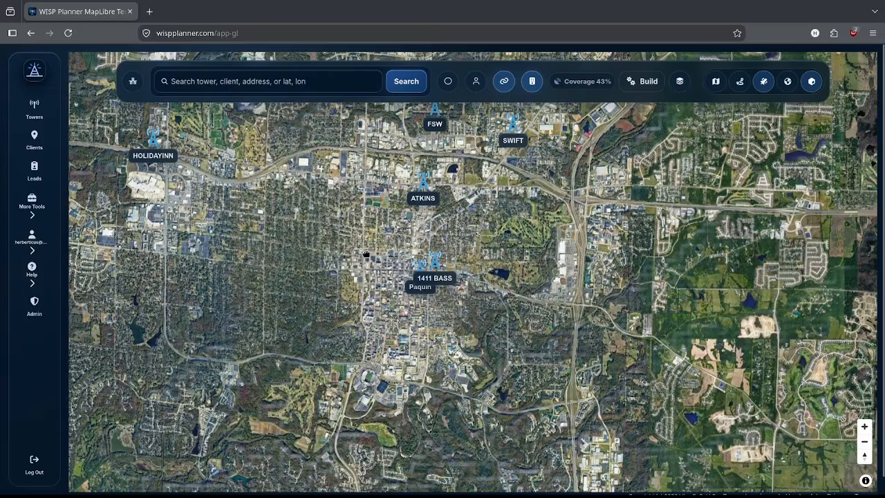
scroll(384, 285, "down", 5)
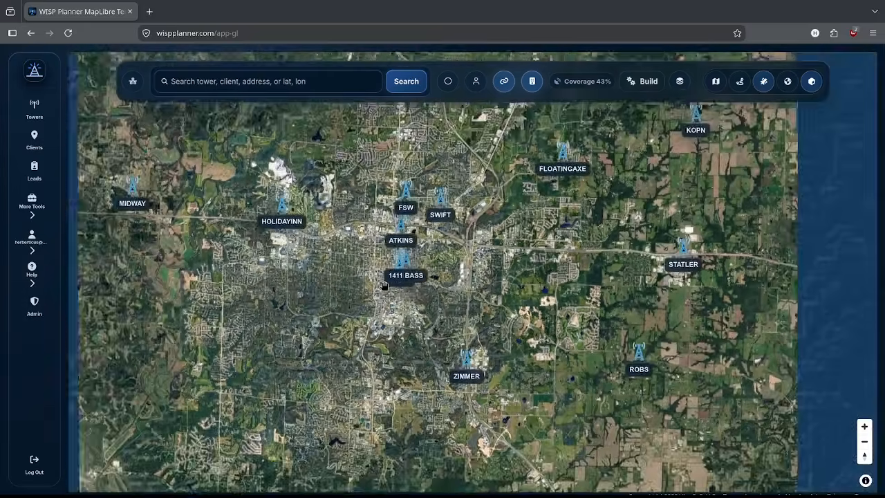
scroll(372, 291, "up", 5)
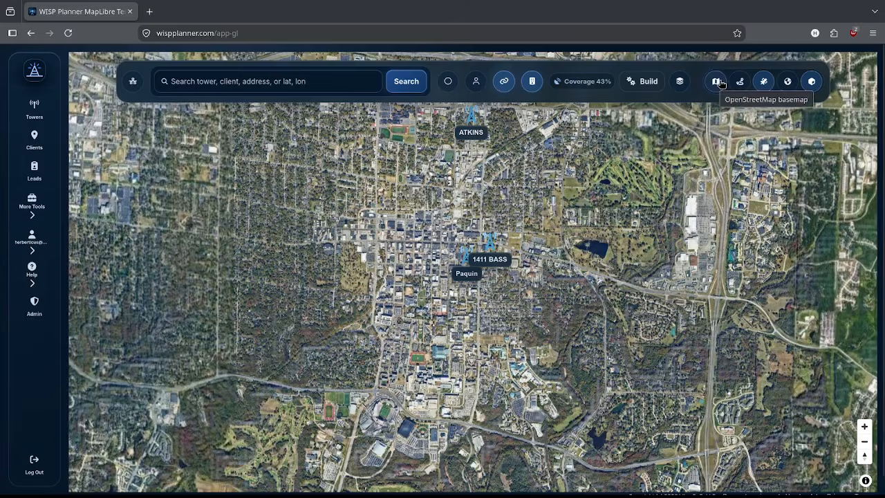
left_click(812, 83)
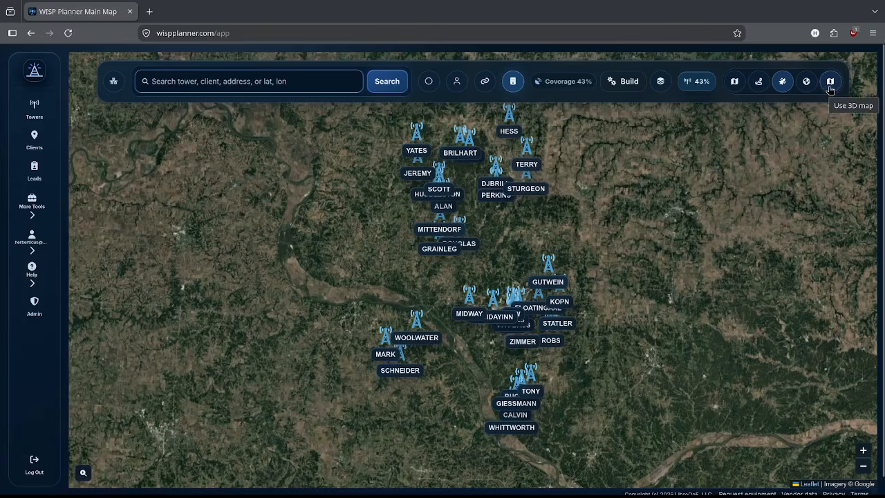
left_click(830, 83)
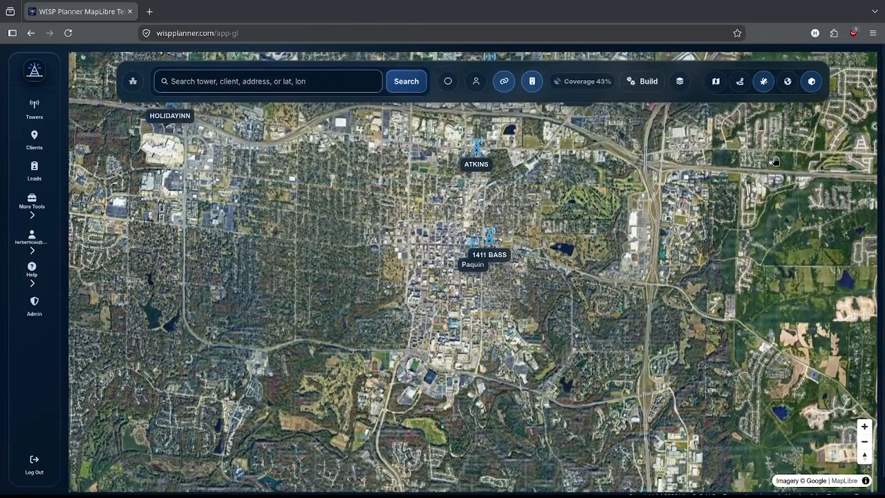
left_click(717, 82)
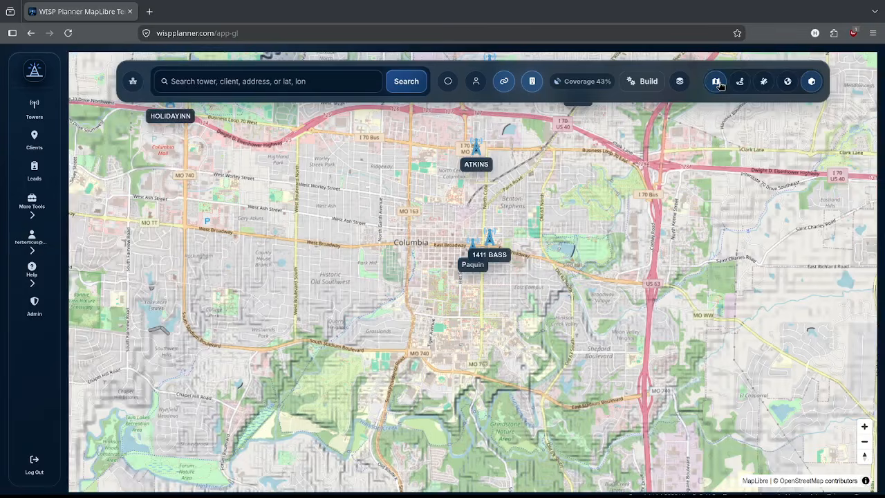
left_click(740, 81)
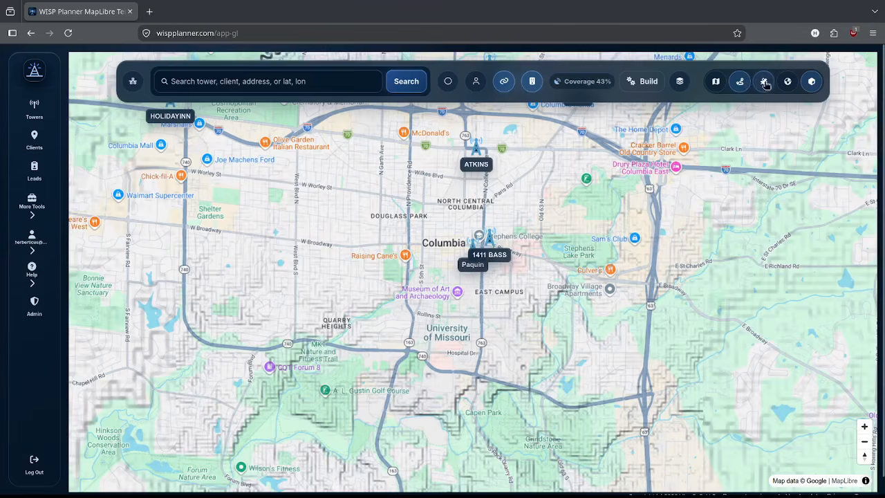
left_click(787, 82)
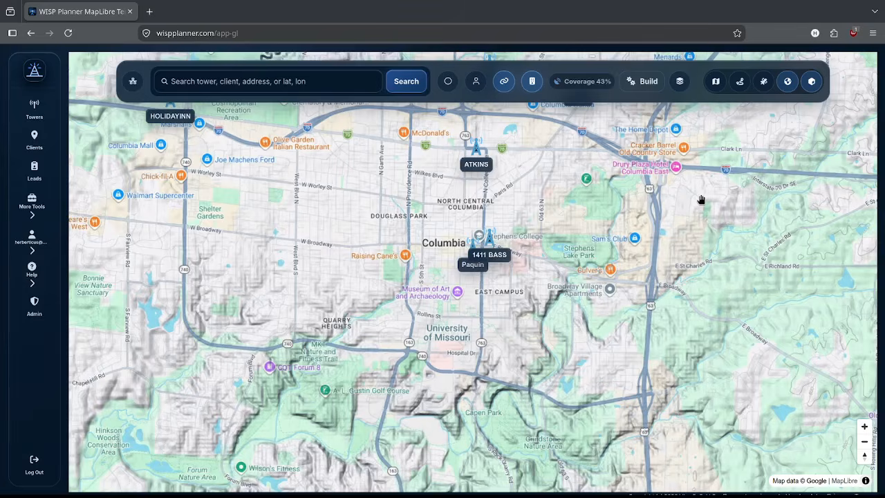
left_click(763, 81)
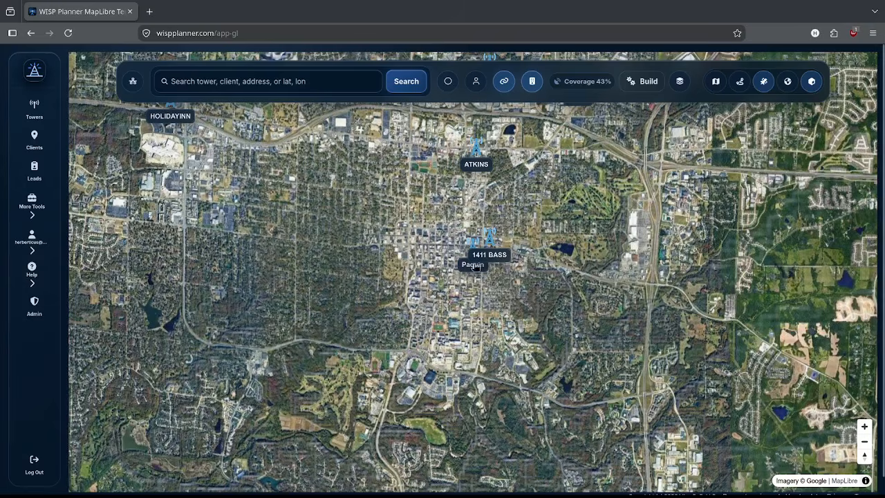
Step: Zoom into the 1411 BASS blocks until building footprints appear, then pan to show blocks further north
scroll(457, 257, "up", 2)
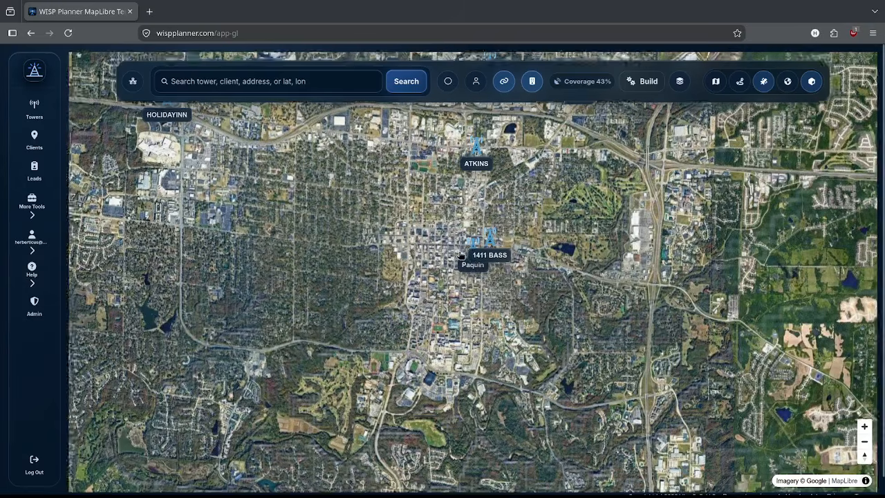
scroll(477, 242, "up", 6)
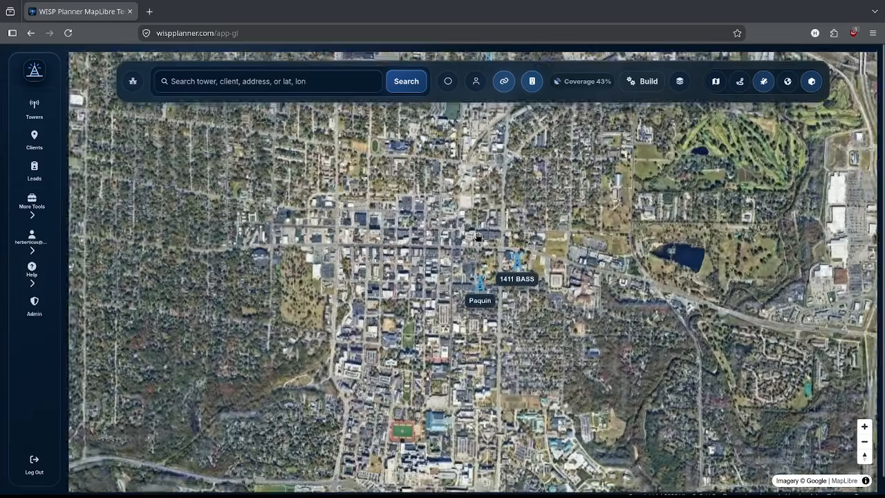
scroll(466, 290, "up", 2)
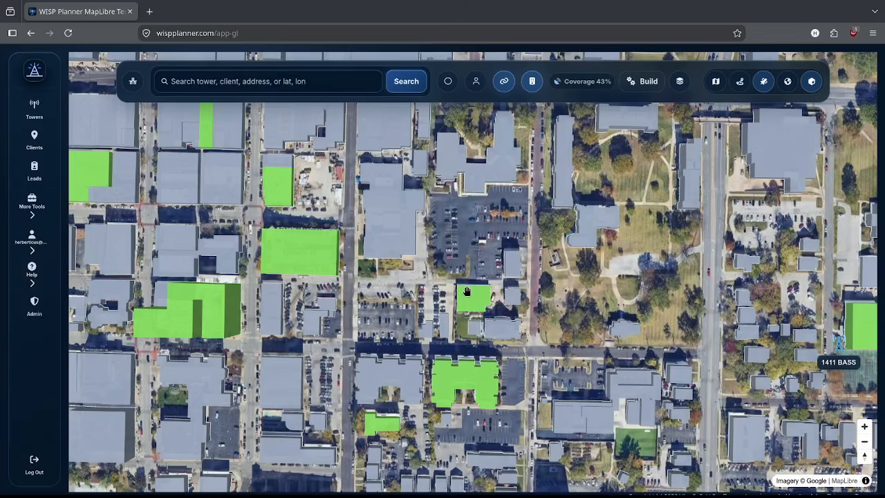
scroll(467, 280, "down", 2)
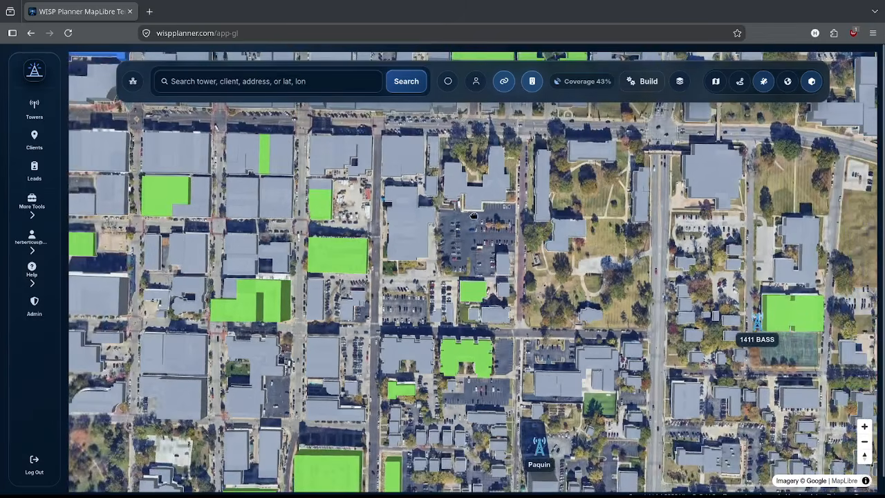
left_click_drag(470, 235, 469, 382)
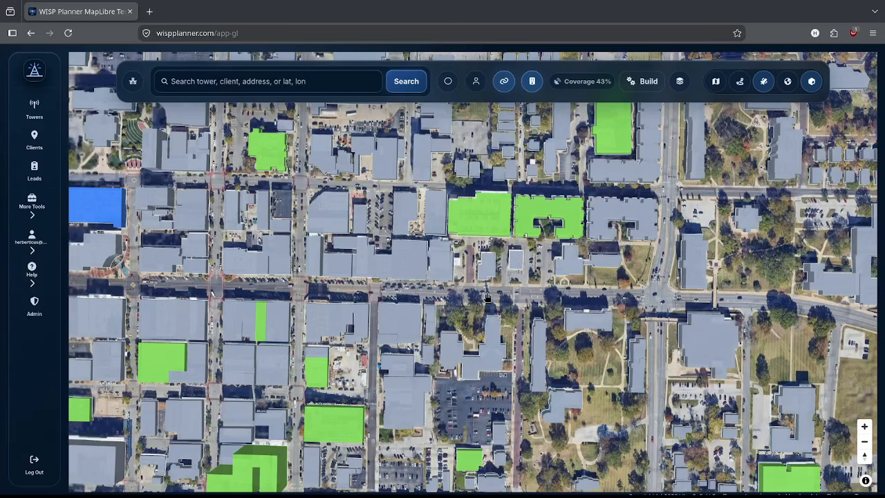
Step: Toggle the building footprints off and back on, then tilt and rotate into a 3D buildings view
left_click(533, 81)
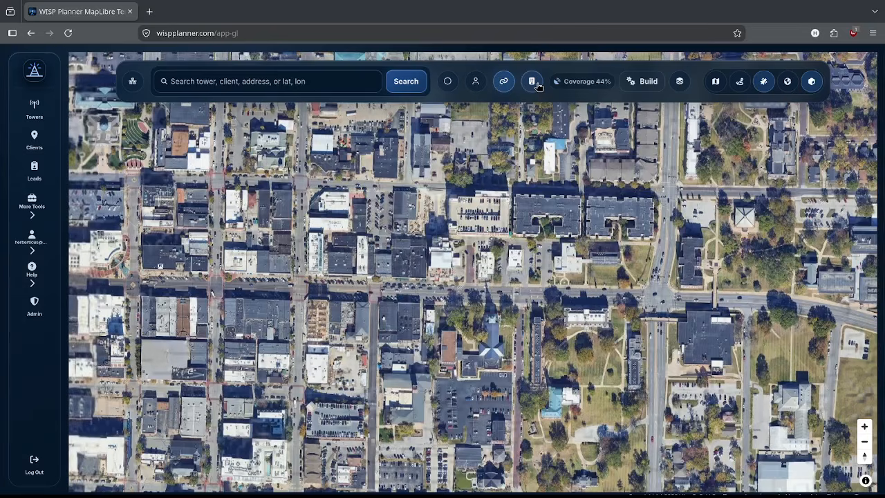
left_click(538, 85)
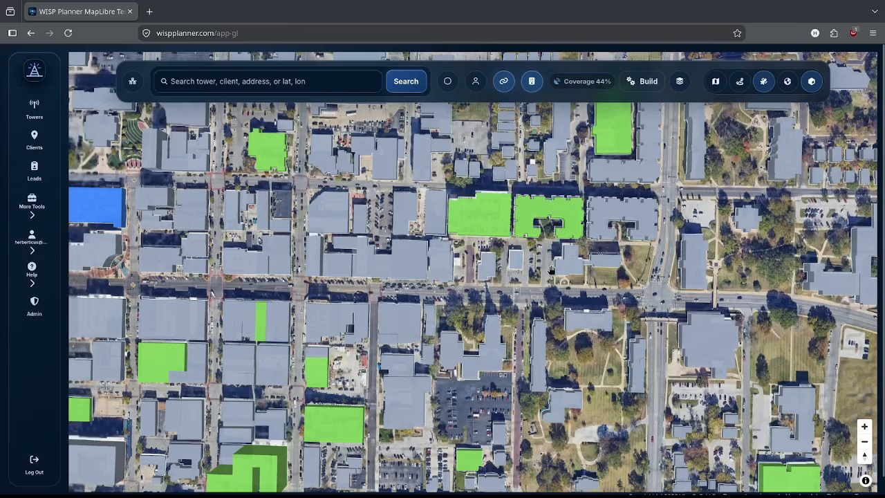
left_click(867, 463)
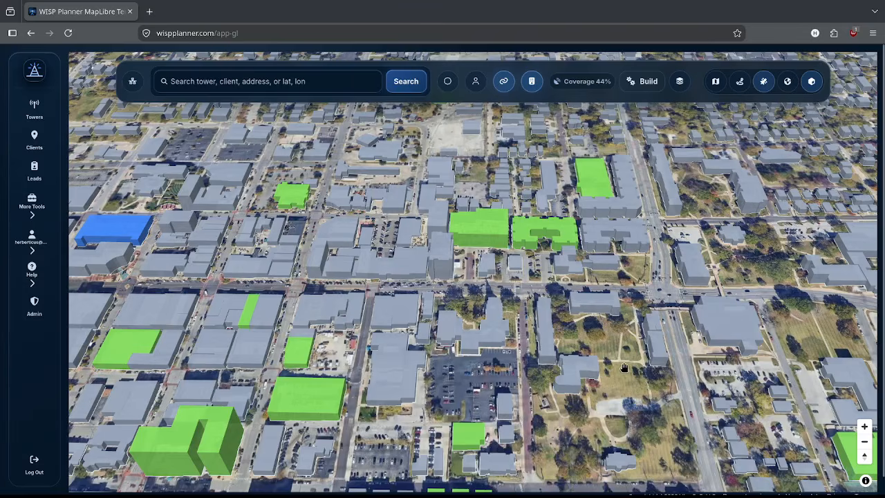
left_click_drag(571, 329, 527, 277)
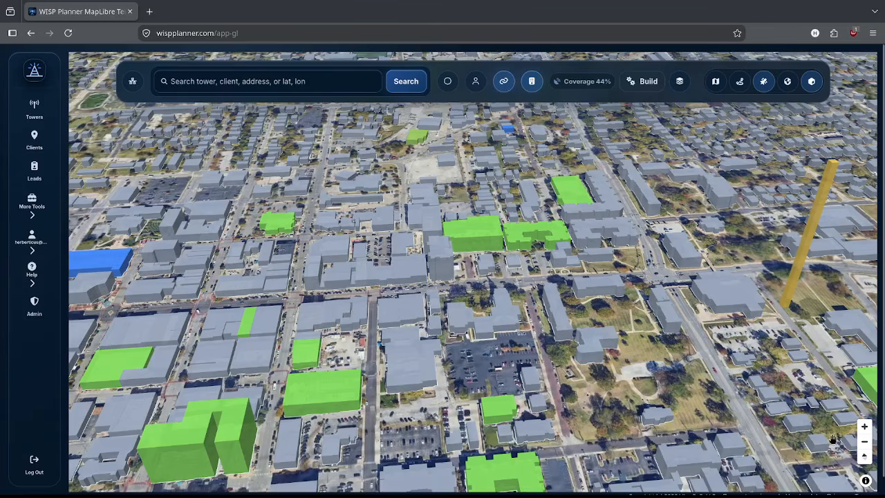
Step: Reset to a flat north-up view and reframe the wider downtown around 1411 BASS
left_click(863, 458)
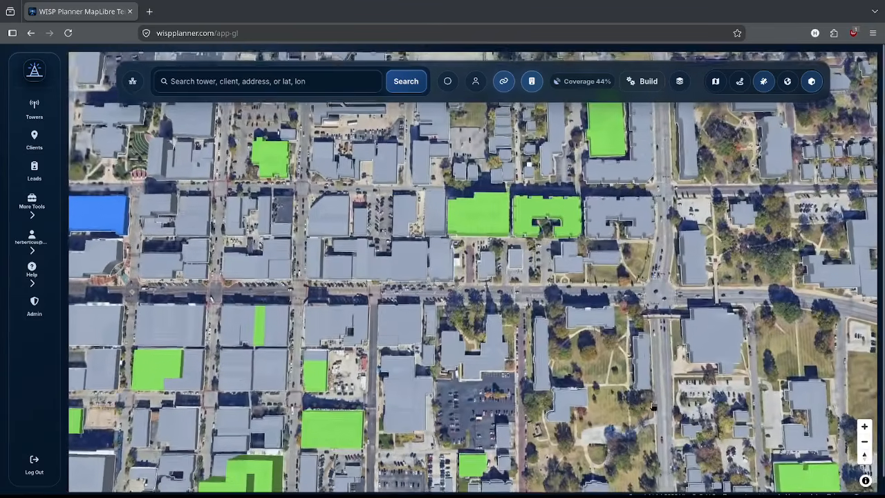
scroll(524, 300, "down", 4)
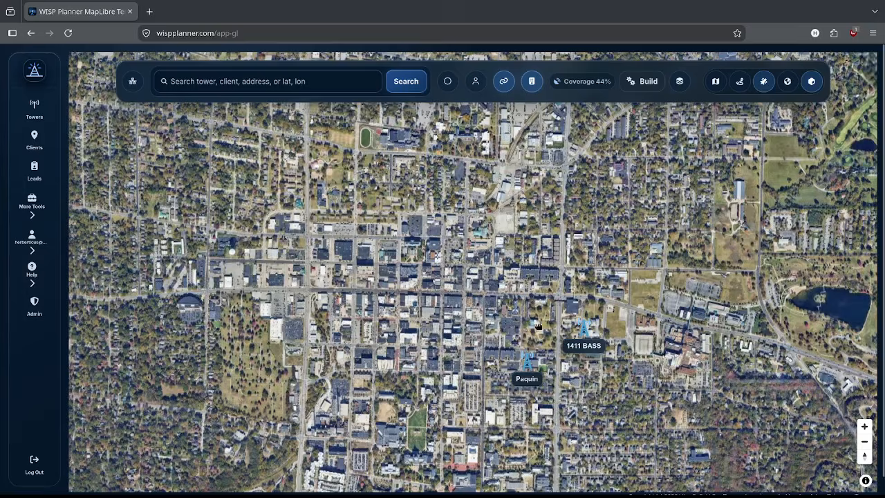
left_click_drag(530, 339, 551, 281)
scroll(550, 283, "up", 2)
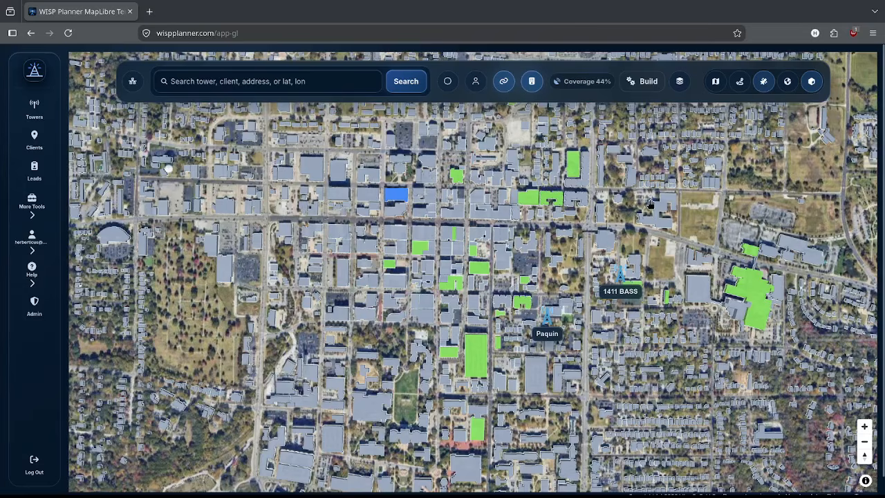
Step: Show the tower coverage radius rings and zoom out to see their extent
left_click(448, 81)
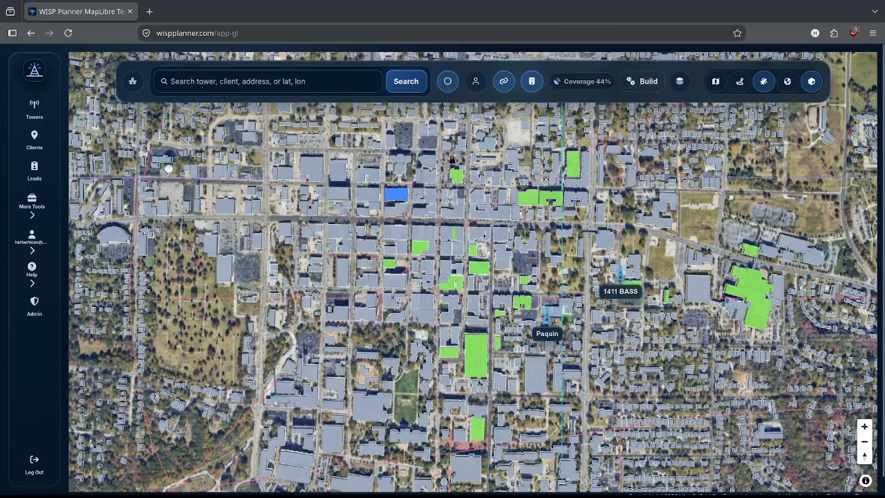
scroll(462, 247, "down", 2)
scroll(462, 247, "down", 8)
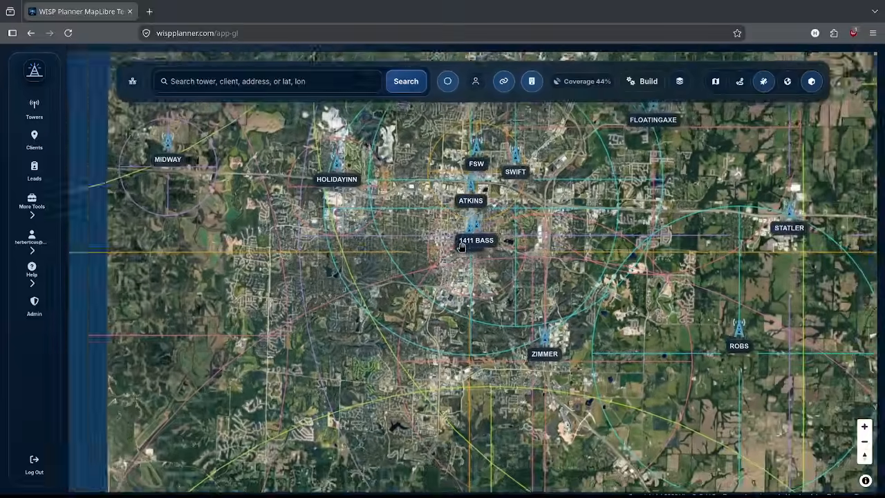
scroll(462, 247, "down", 5)
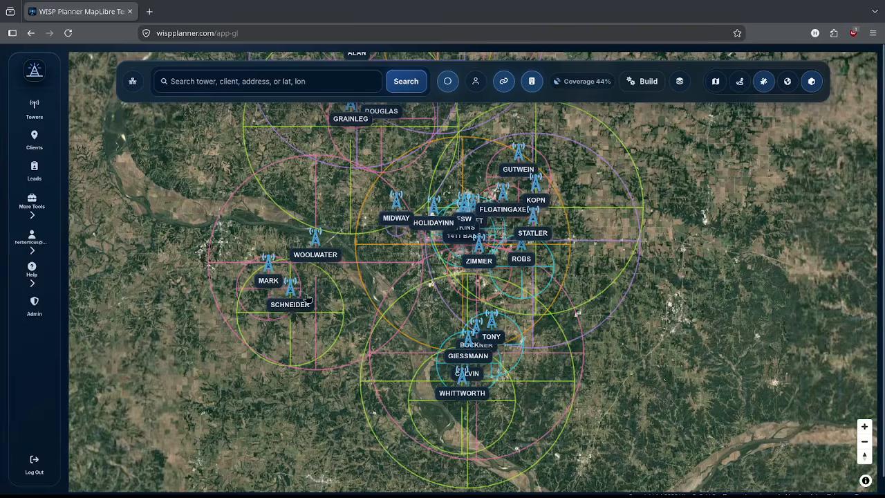
scroll(495, 239, "down", 1)
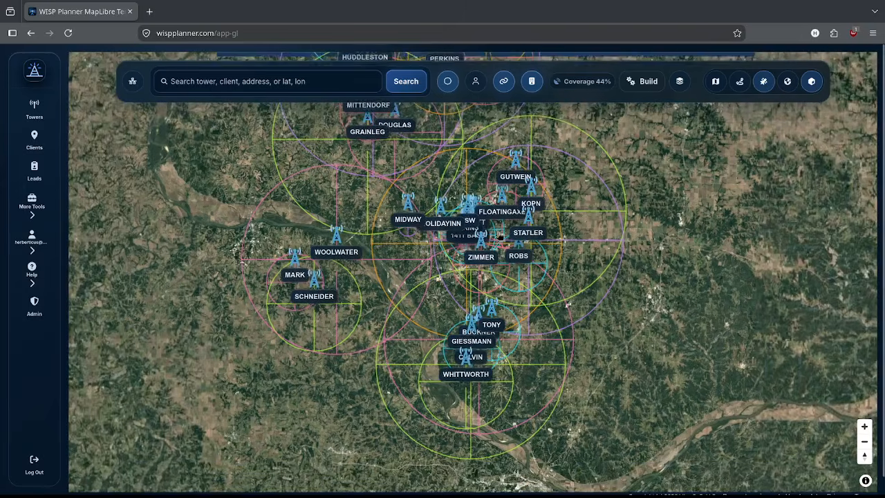
Step: Hide the coverage rings and zoom in on the ATKINS, 1411 BASS and Paquin towers
left_click(447, 81)
scroll(498, 228, "up", 3)
scroll(491, 299, "up", 3)
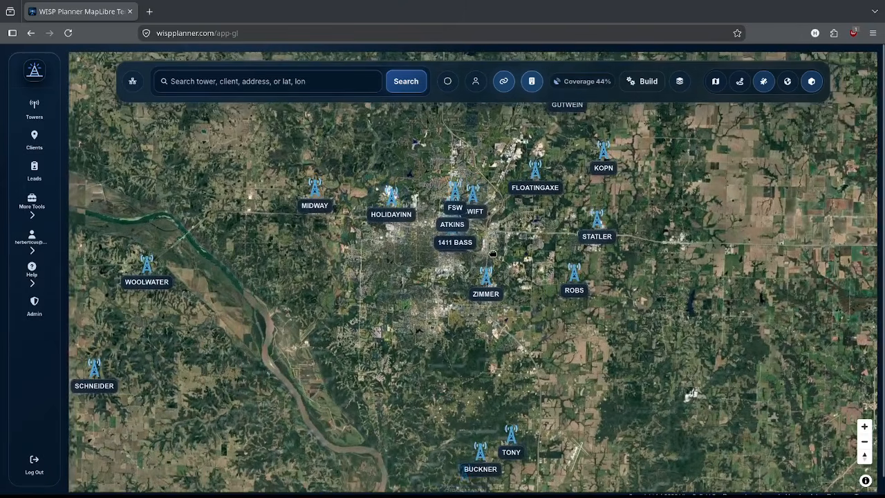
scroll(477, 266, "up", 5)
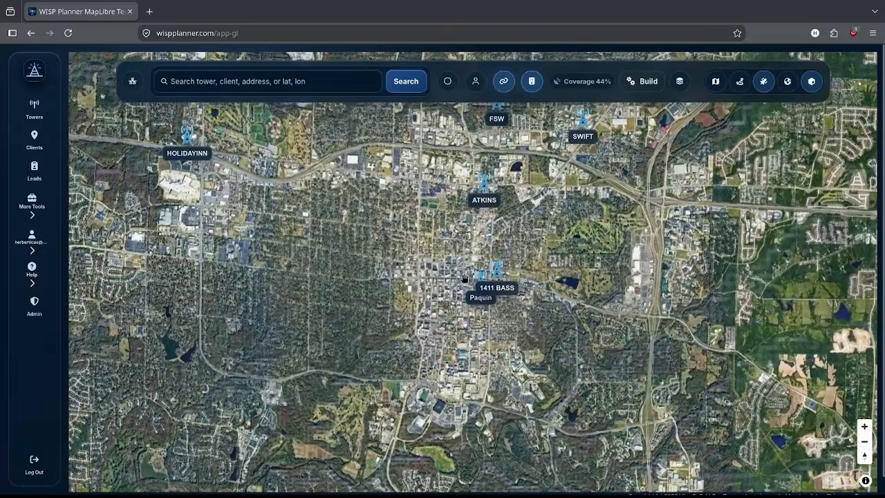
scroll(463, 278, "up", 1)
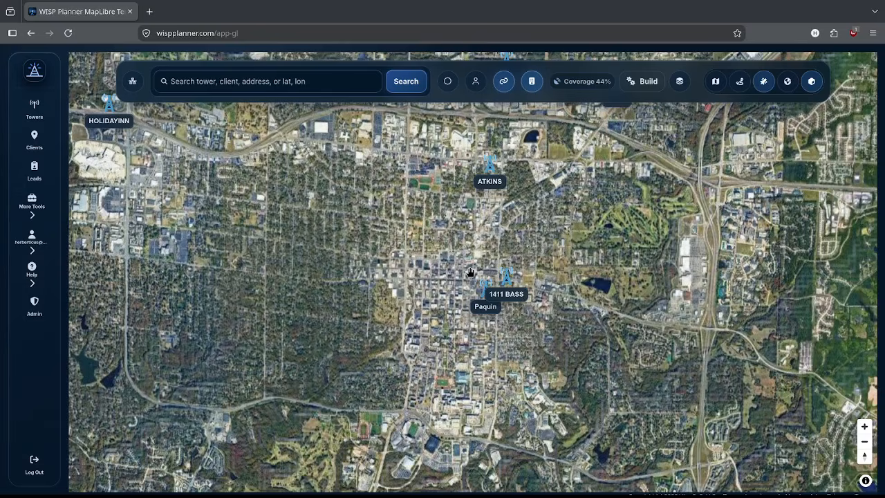
left_click(476, 84)
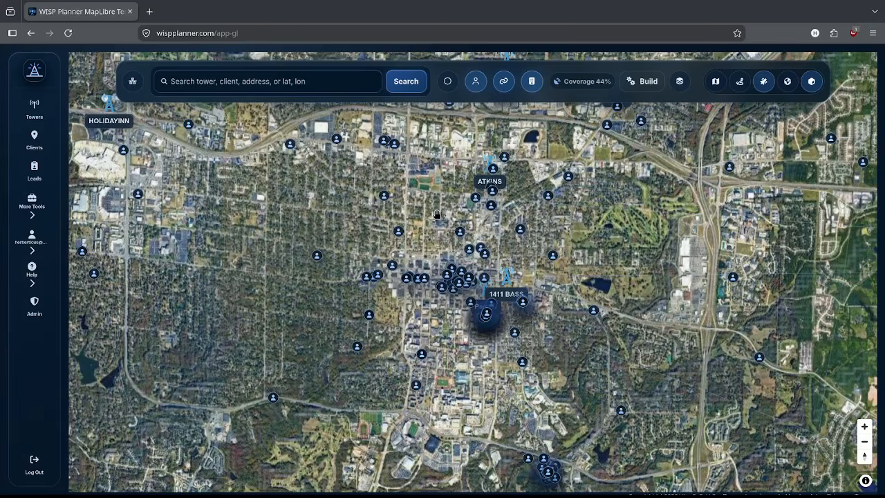
left_click(475, 81)
left_click(279, 85)
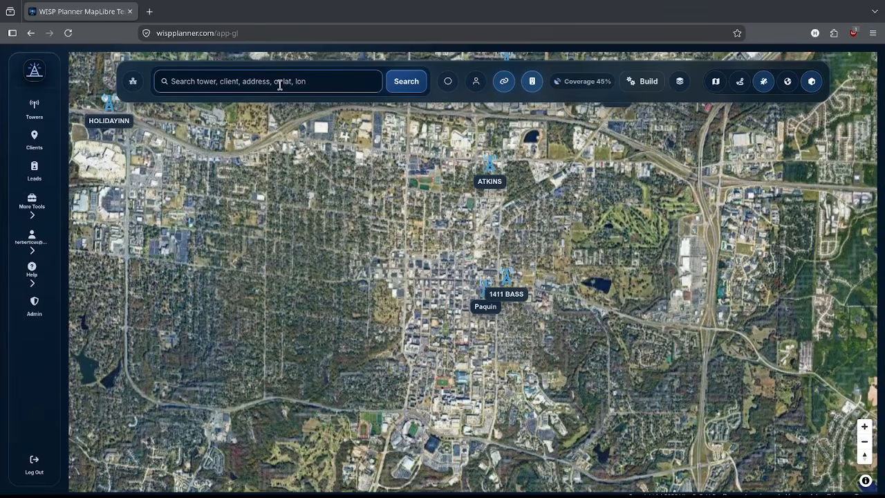
Step: Search for the CALVIN tower, then replace the search with the target street address to center there
type("calvin")
key("Return")
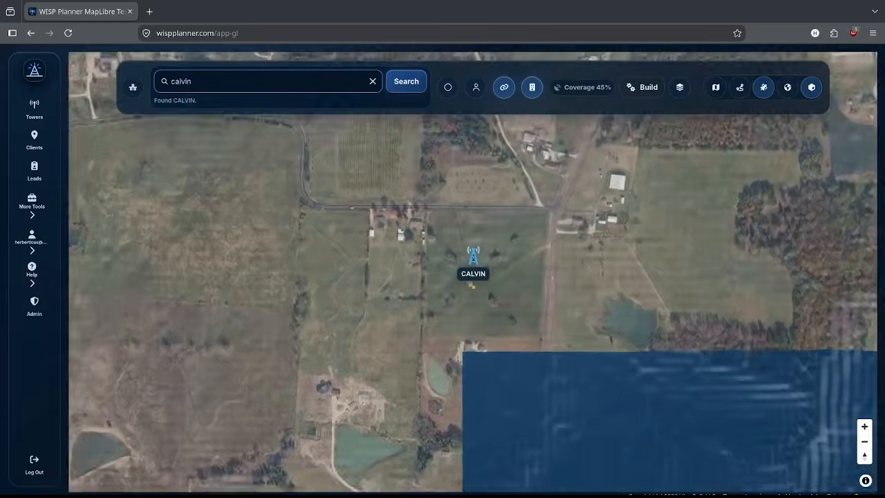
double_click(225, 78)
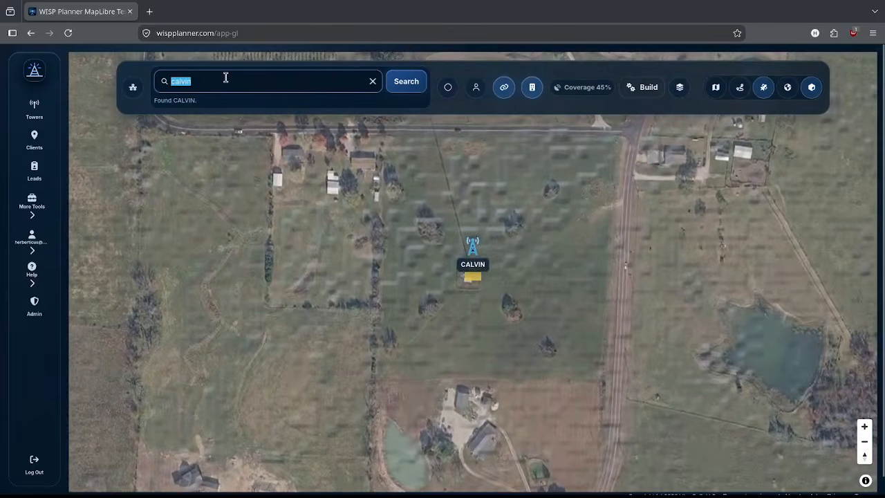
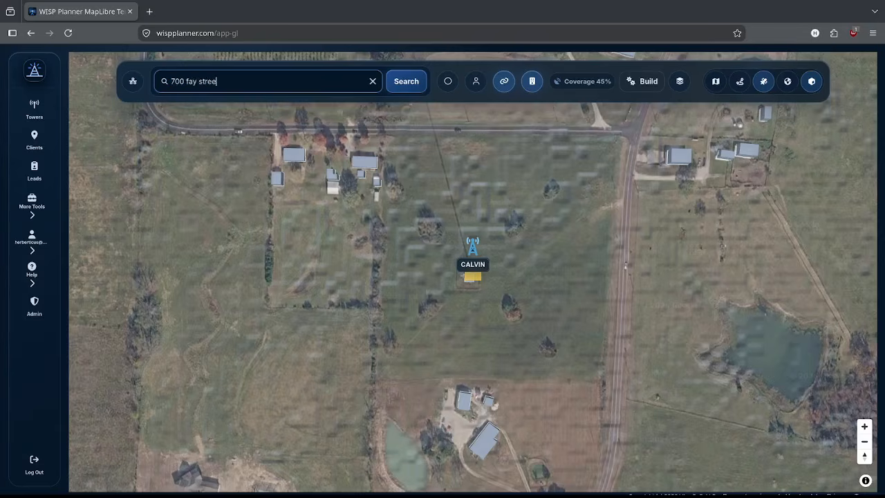
key("Return")
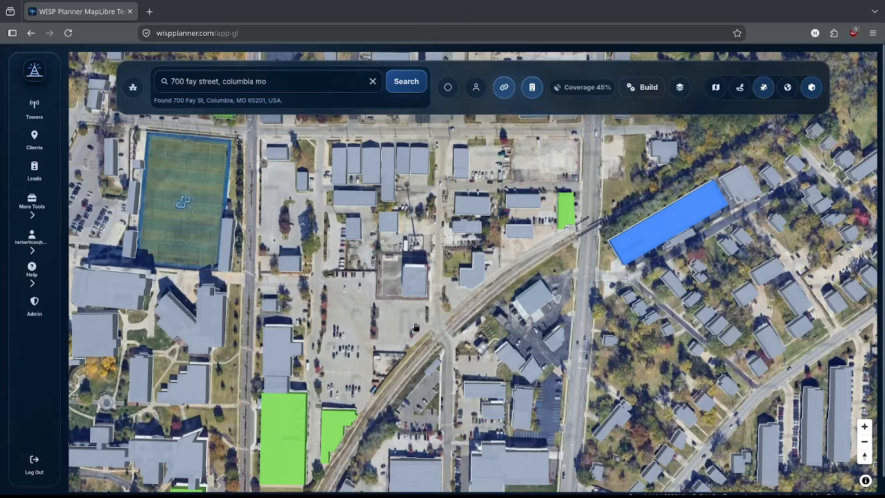
Step: Select the building at the searched address to open its rooftop install popup and signal heatmap
left_click(476, 277)
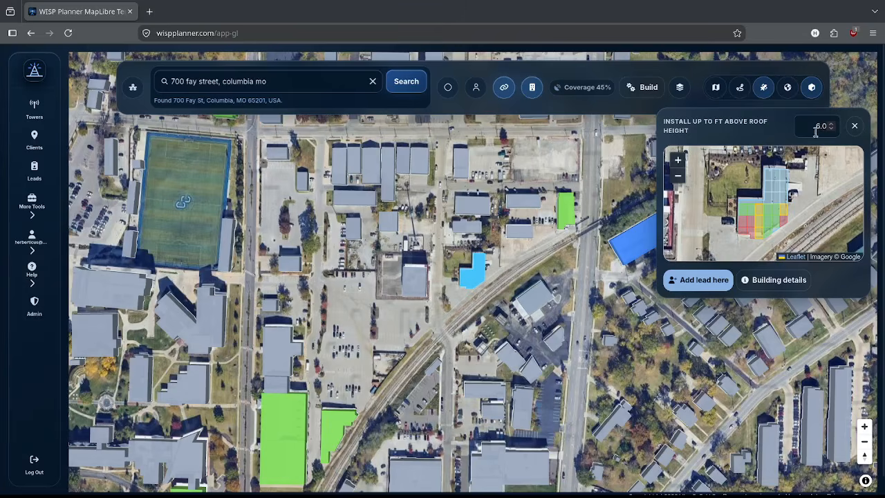
mouse_move(750, 211)
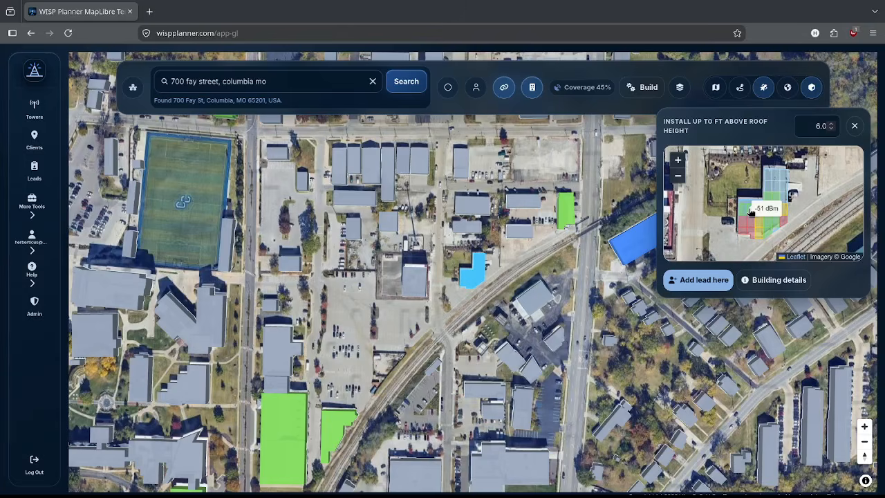
Step: Check line of sight from a rooftop cell, close the popup, and open the Medusa North link profile
left_click(750, 210)
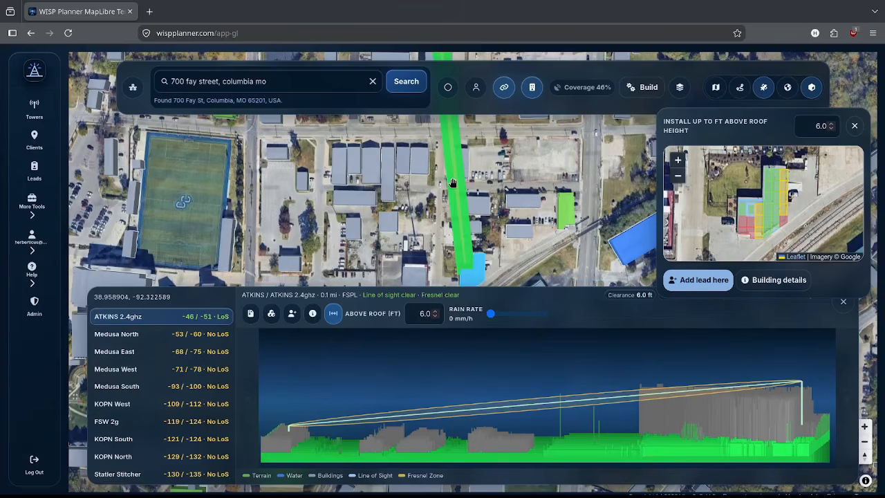
left_click(855, 125)
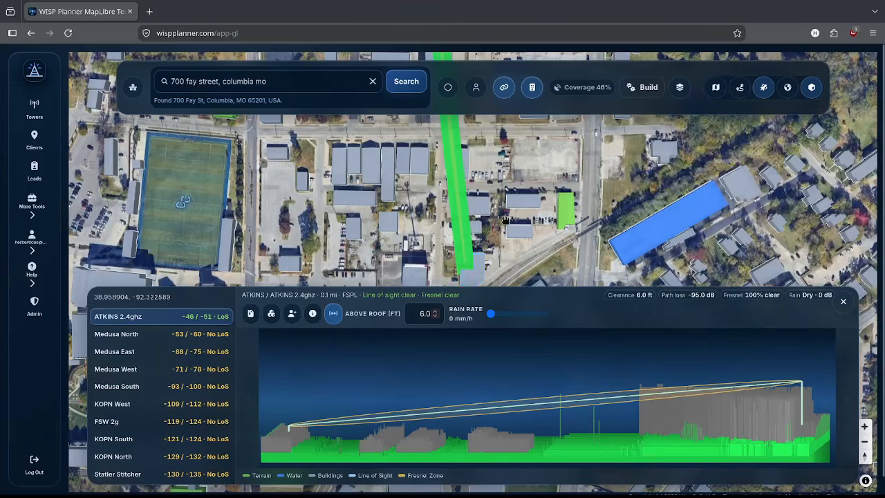
scroll(413, 223, "down", 1)
scroll(414, 224, "down", 5)
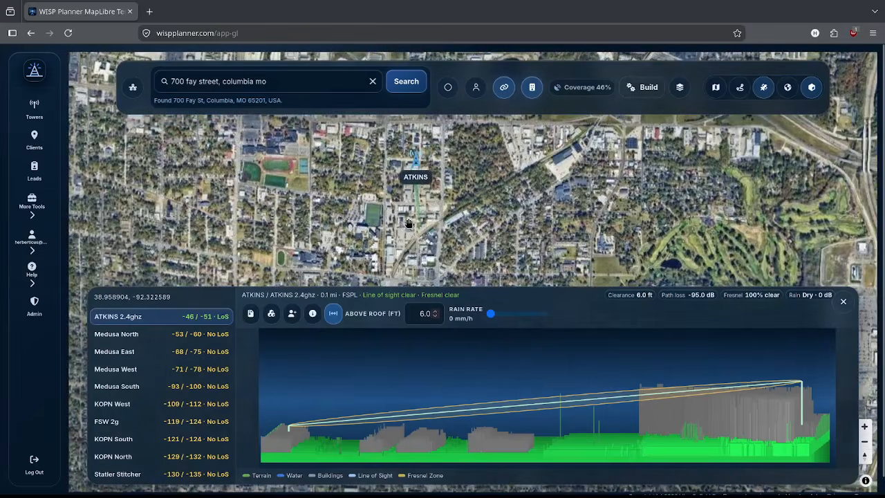
scroll(404, 213, "up", 2)
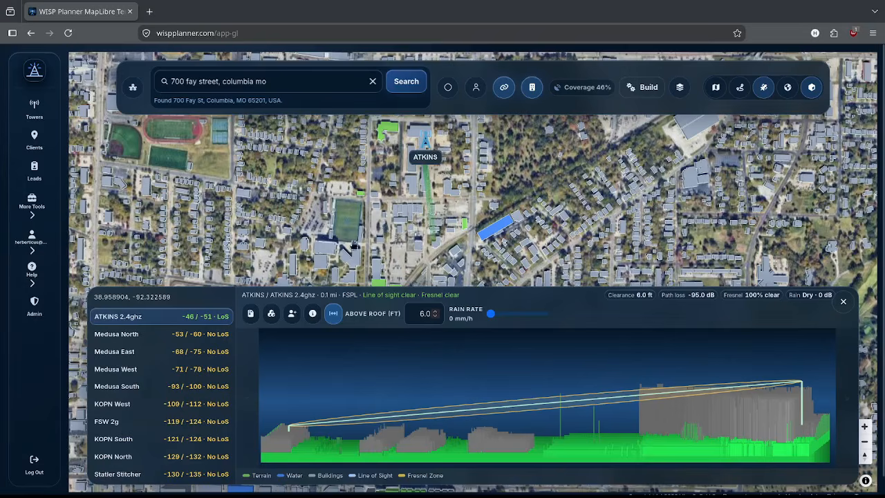
left_click(158, 336)
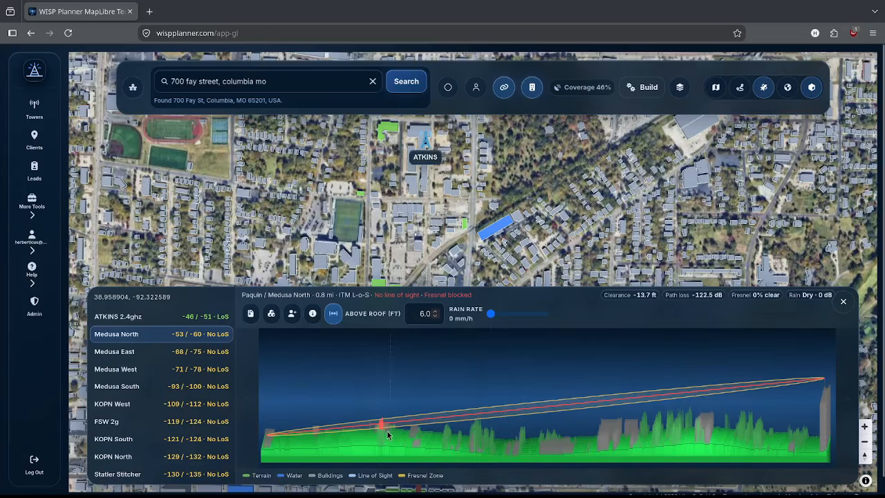
Step: Zoom out and pan the map to bring the 1411 BASS and Paquin towers into view
scroll(487, 218, "down", 3)
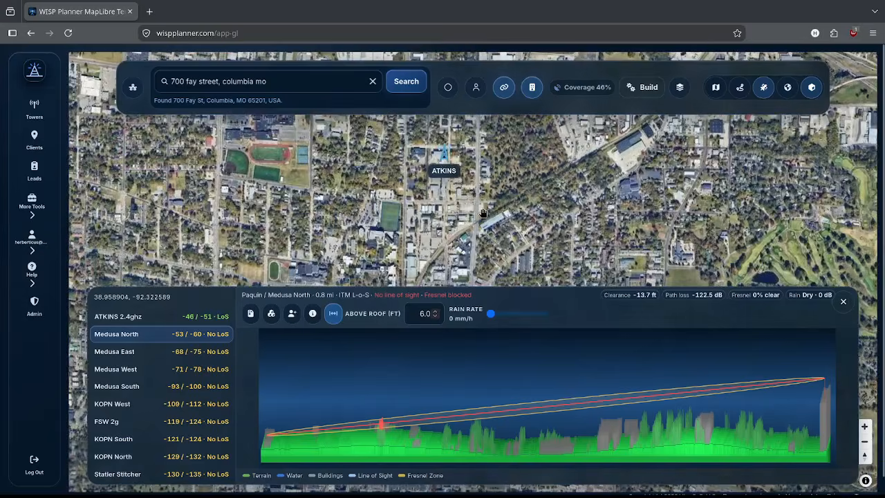
scroll(484, 214, "down", 3)
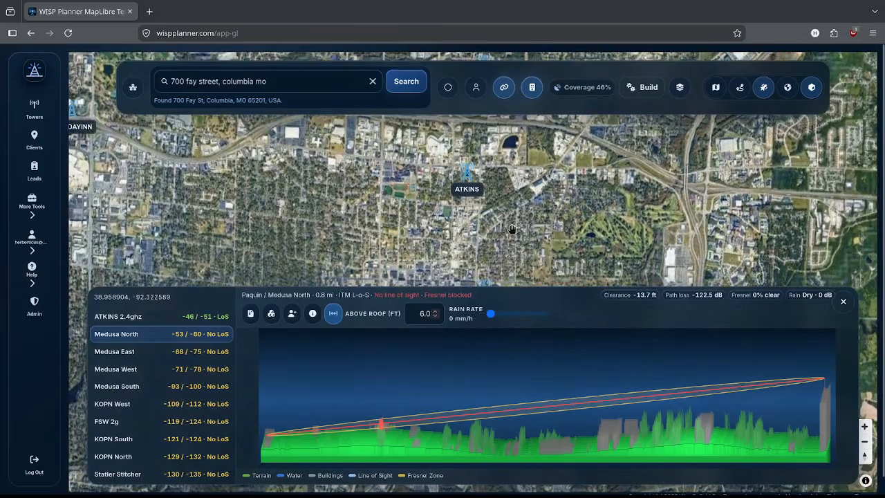
left_click_drag(510, 228, 519, 163)
scroll(501, 228, "up", 5)
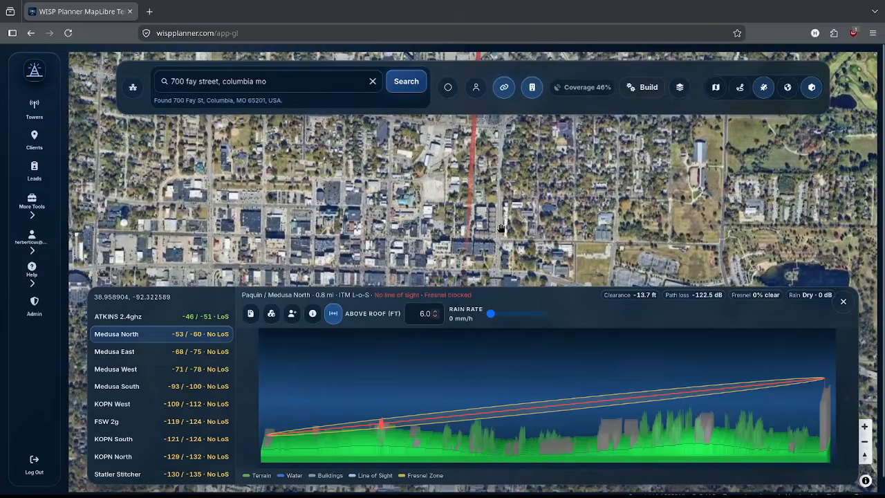
left_click_drag(510, 222, 547, 155)
left_click_drag(530, 208, 469, 219)
Step: Tilt into a pitched 3-D view and follow the red Medusa North path across the buildings
left_click_drag(864, 459, 864, 416)
left_click_drag(454, 239, 438, 213)
scroll(437, 212, "up", 5)
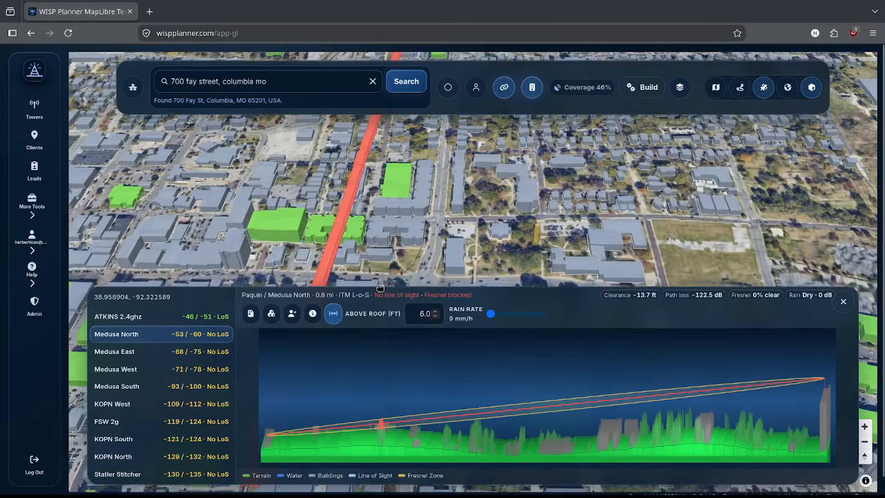
left_click_drag(380, 289, 378, 302)
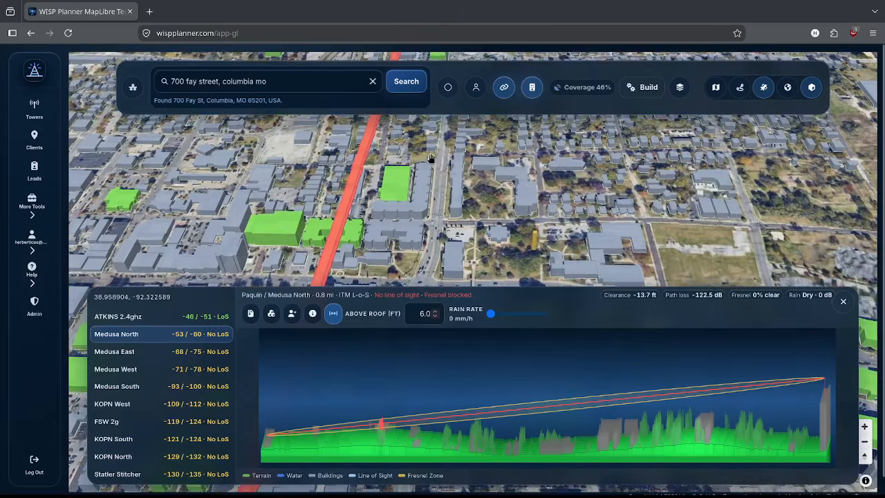
left_click_drag(441, 183, 415, 330)
left_click_drag(442, 165, 423, 295)
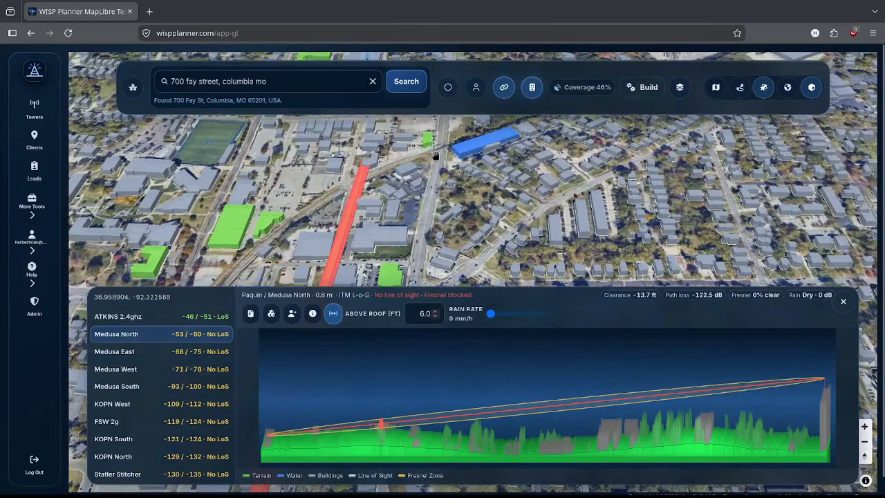
left_click_drag(435, 155, 426, 223)
left_click_drag(416, 181, 450, 98)
left_click_drag(477, 242, 495, 95)
left_click_drag(476, 260, 478, 130)
left_click_drag(464, 221, 488, 110)
left_click_drag(485, 267, 379, 278)
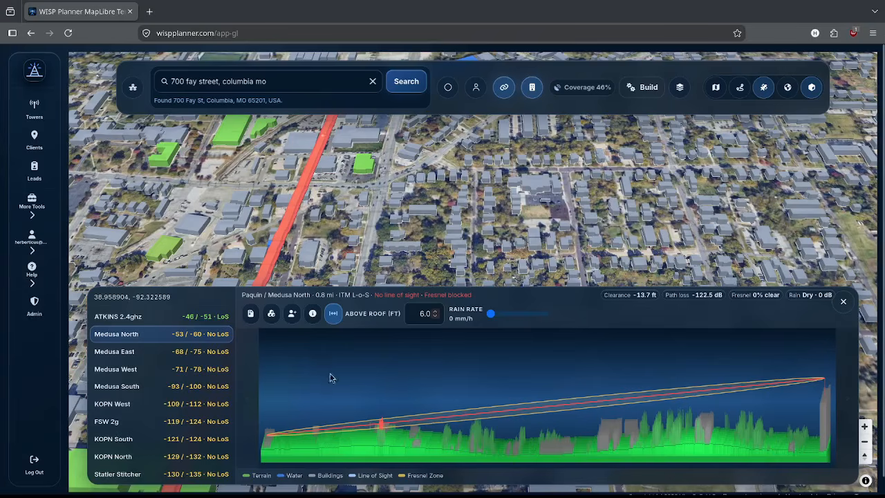
Step: Open the Terrain 3D view of the link and take pointer-locked control of its camera
left_click(273, 314)
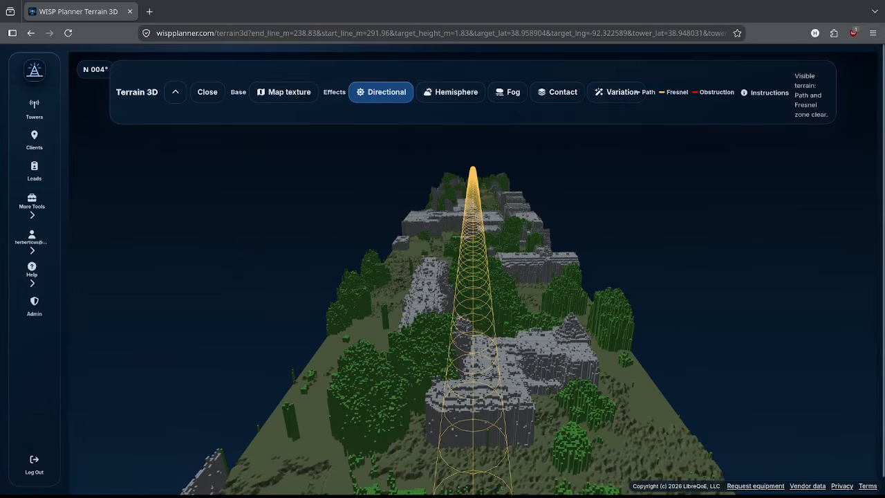
left_click(409, 394)
Step: Fly the camera toward the yellow tower and along the Fresnel path, descending toward the hills
key("d")
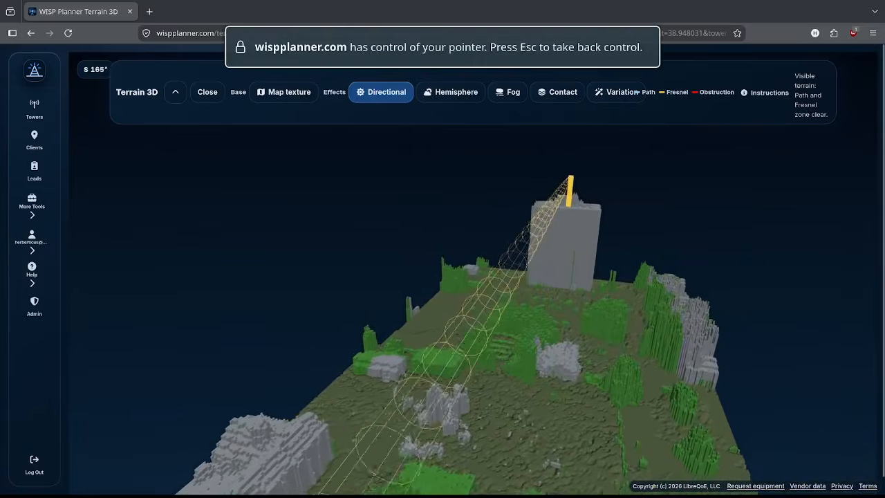
key("w")
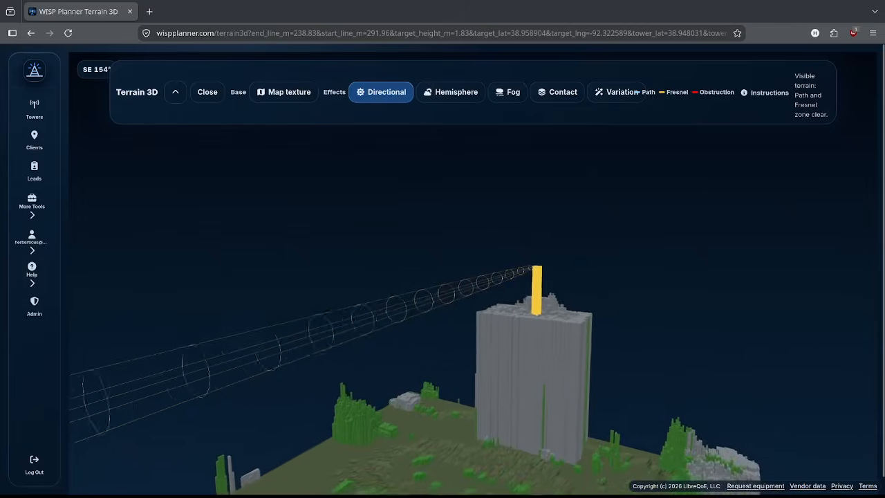
key("w")
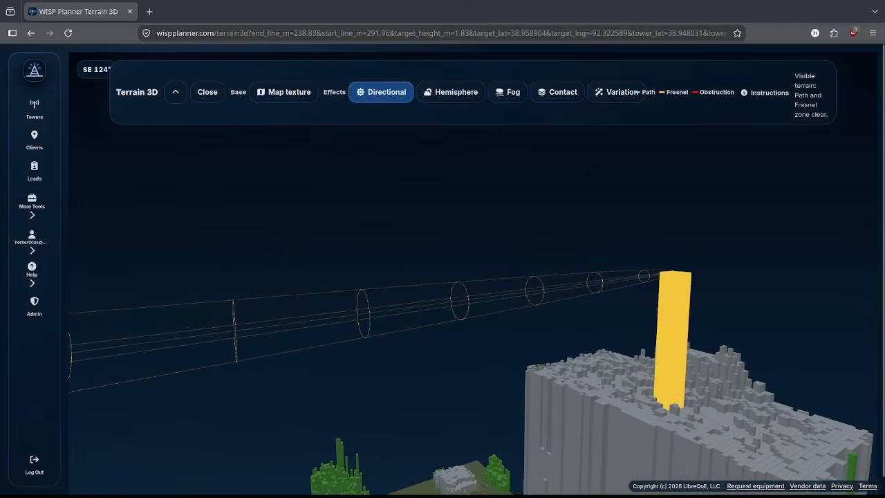
key("w")
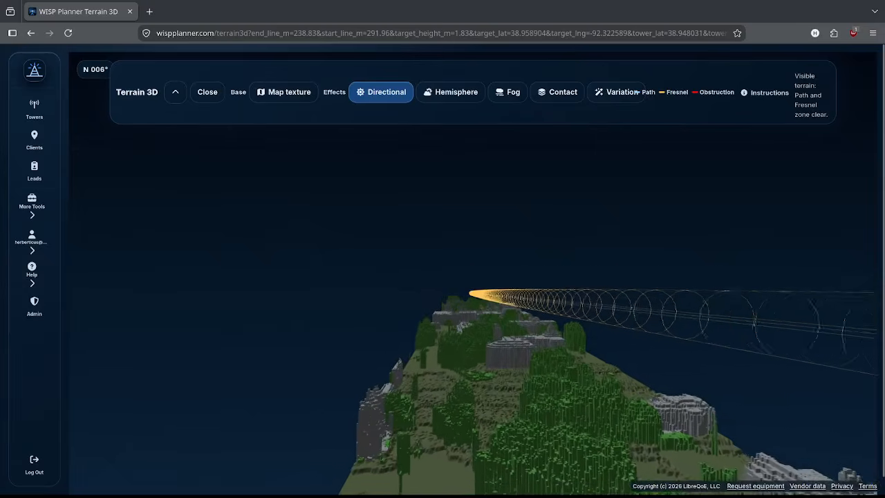
key("w")
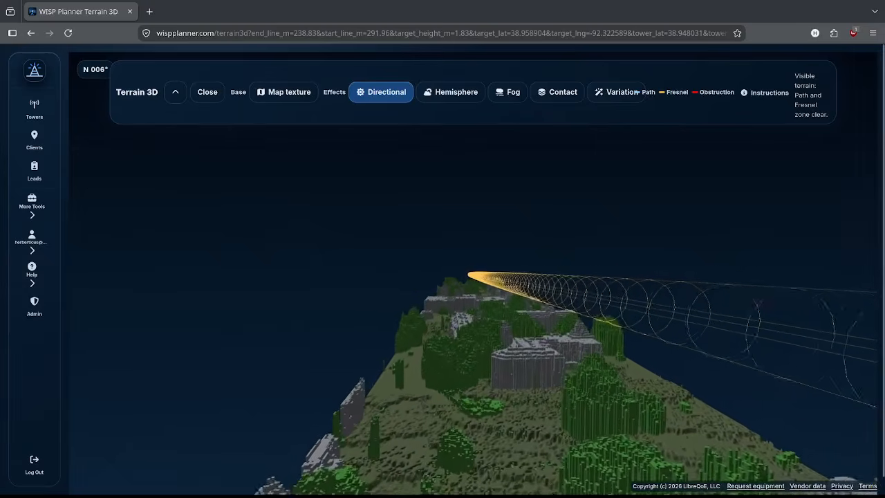
key("w")
key("w")
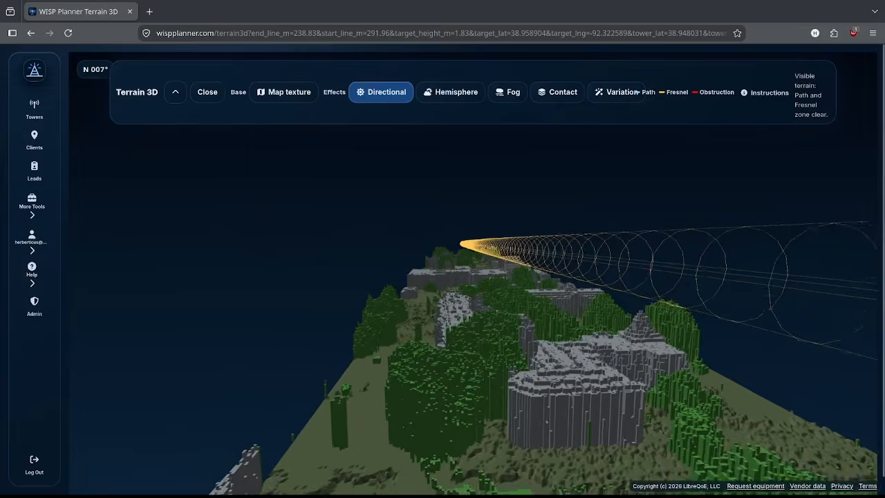
key("w")
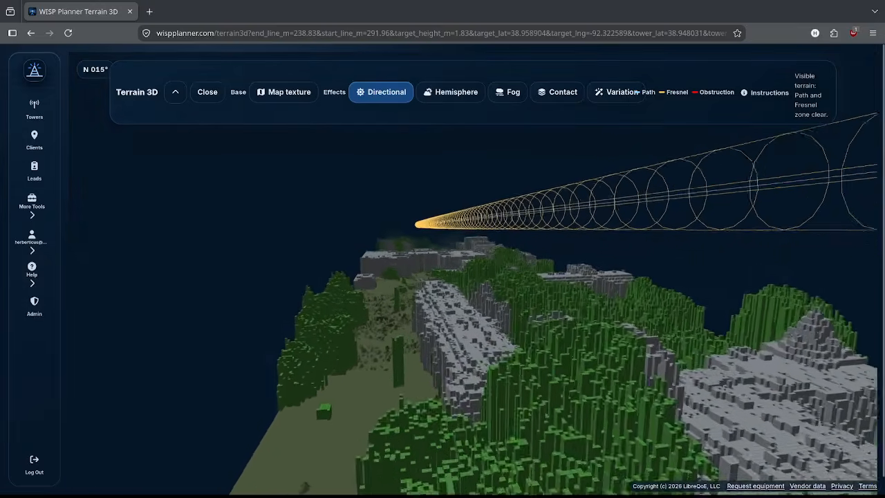
key("w")
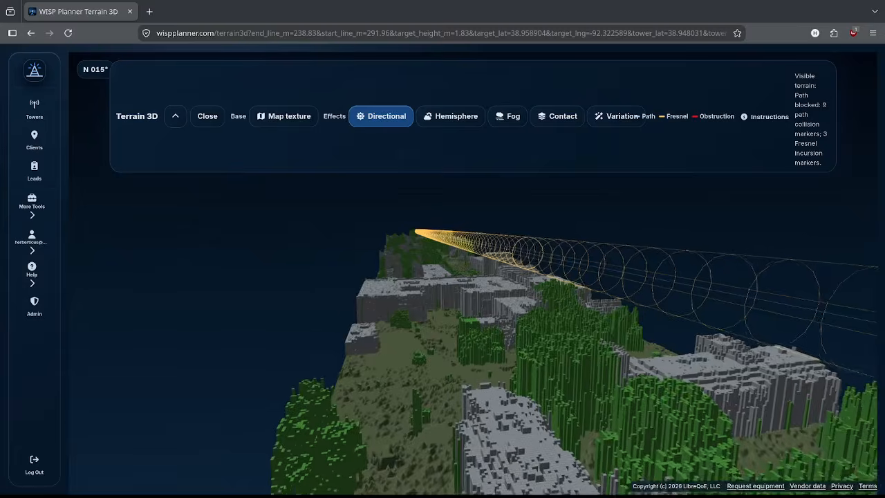
key("w")
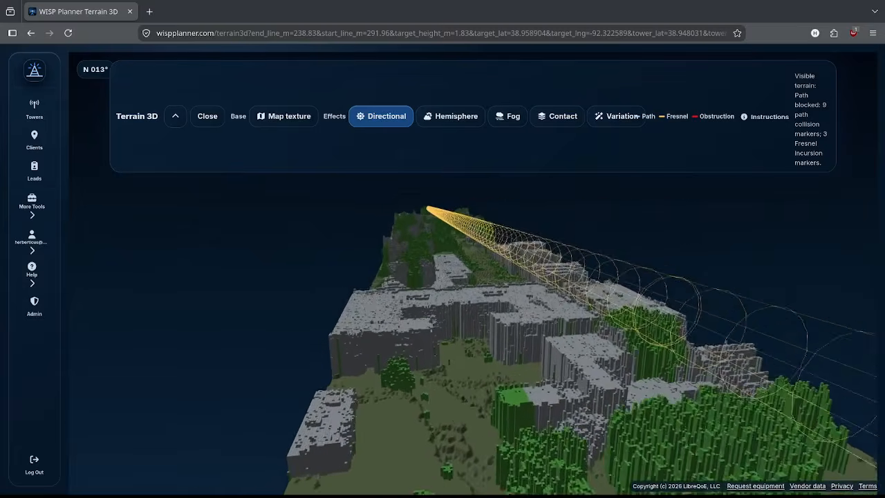
key("w")
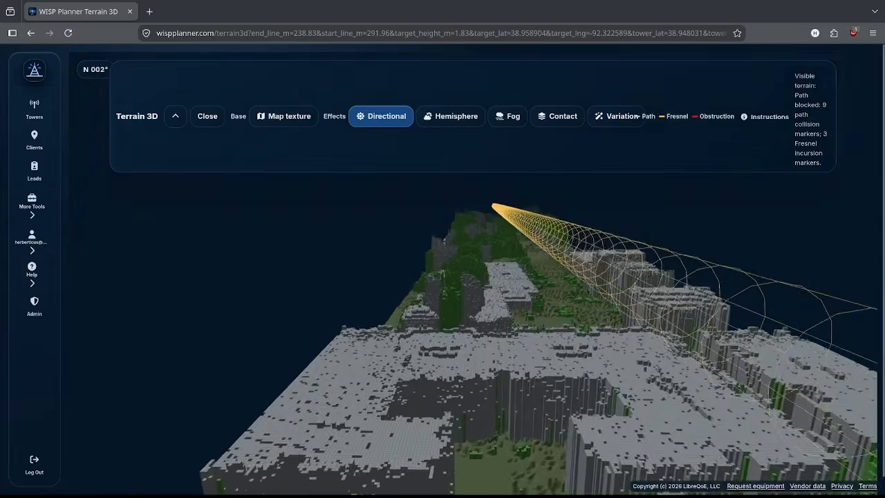
Step: Continue over the ridge to the red tree obstruction markers, then return to the main tower map
key("w")
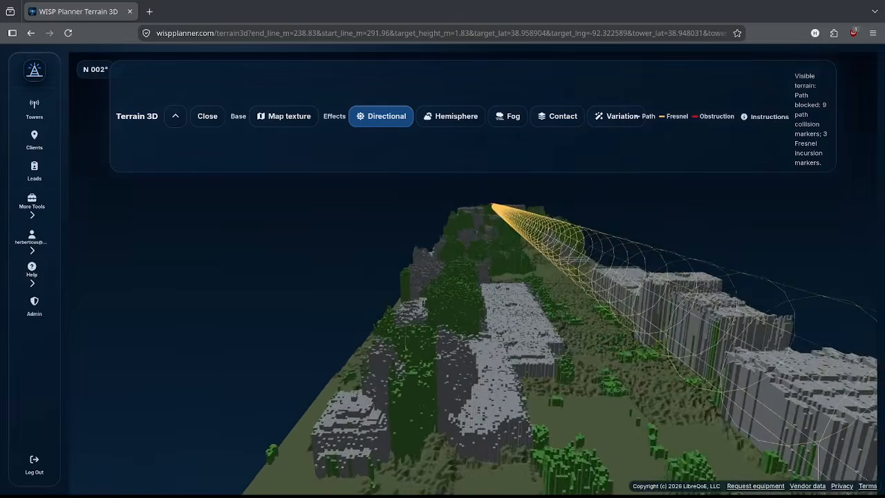
key("w")
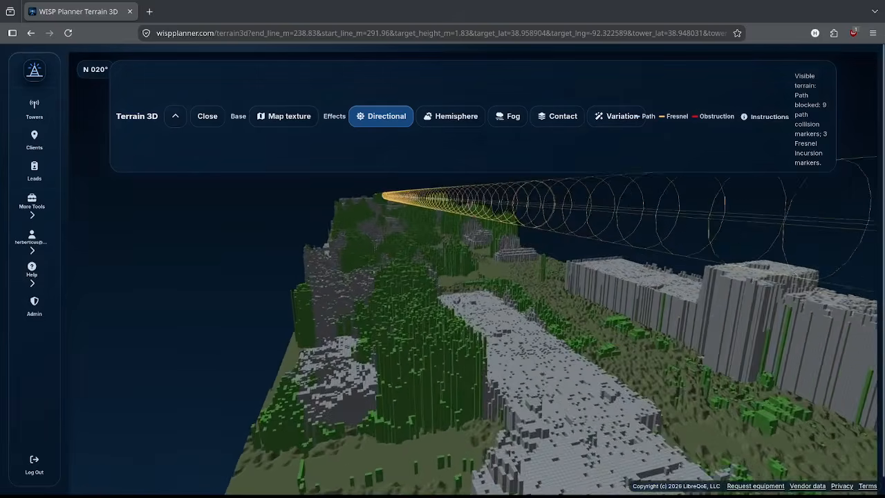
key("w")
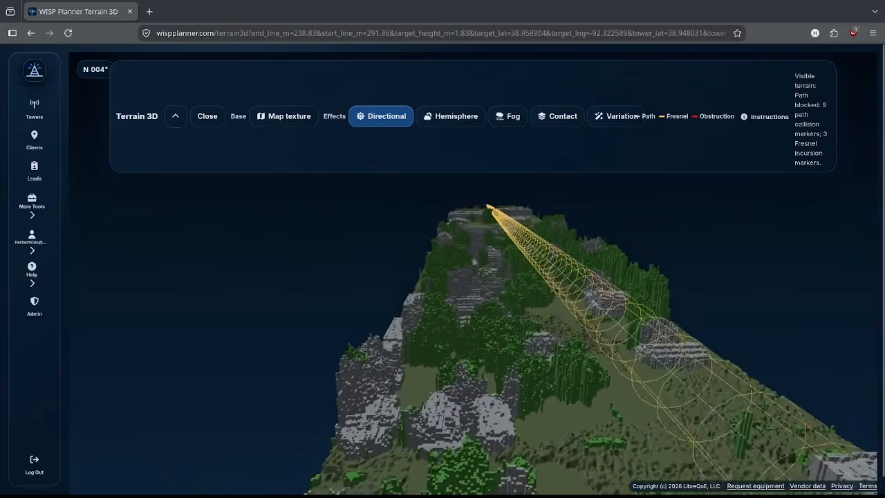
key("w")
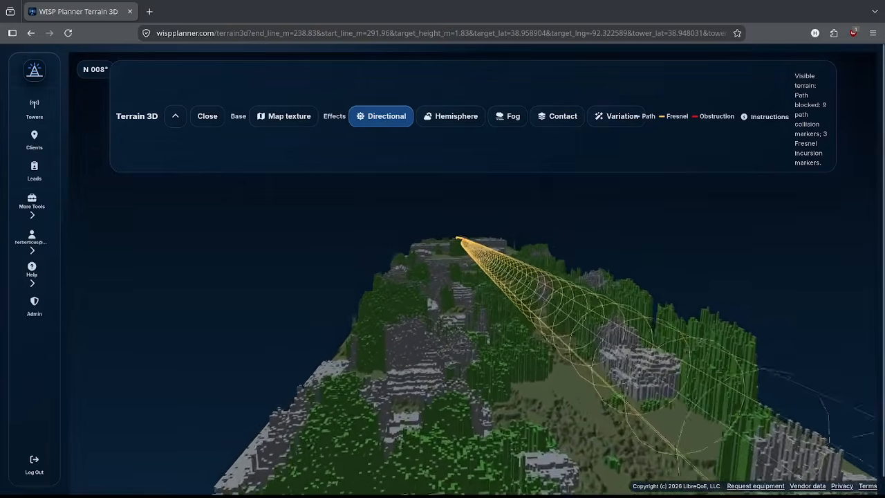
key("w")
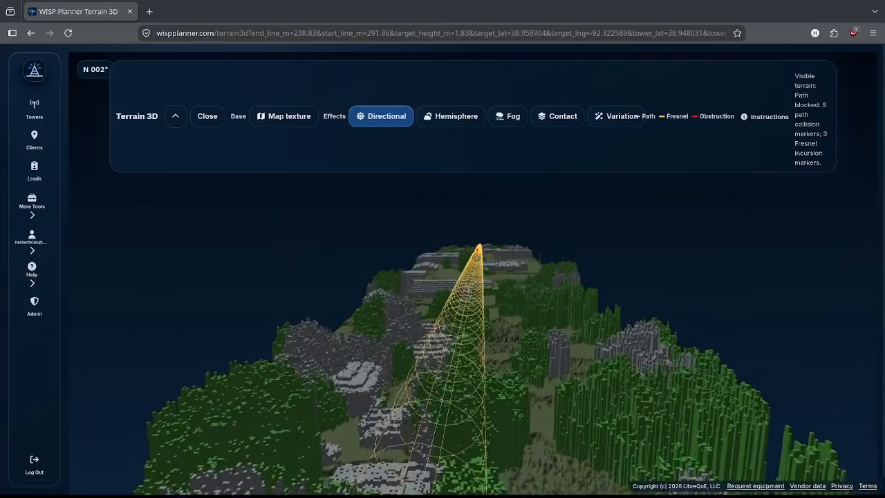
key("w")
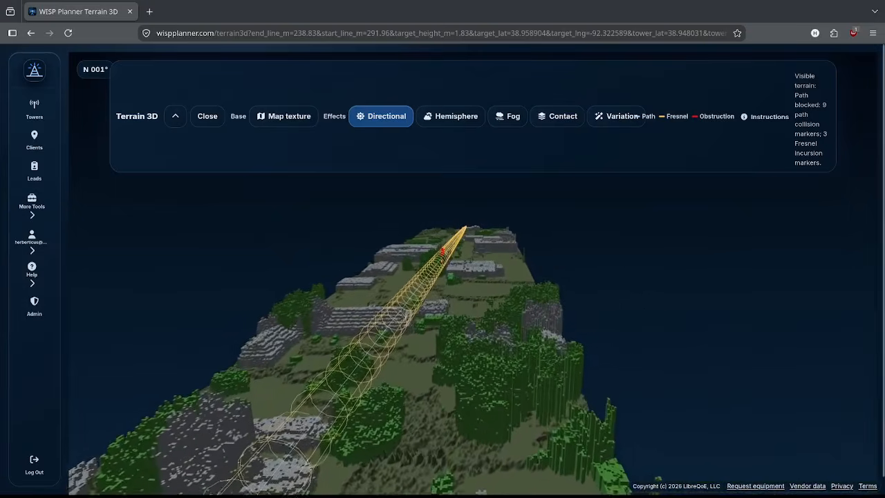
key("w")
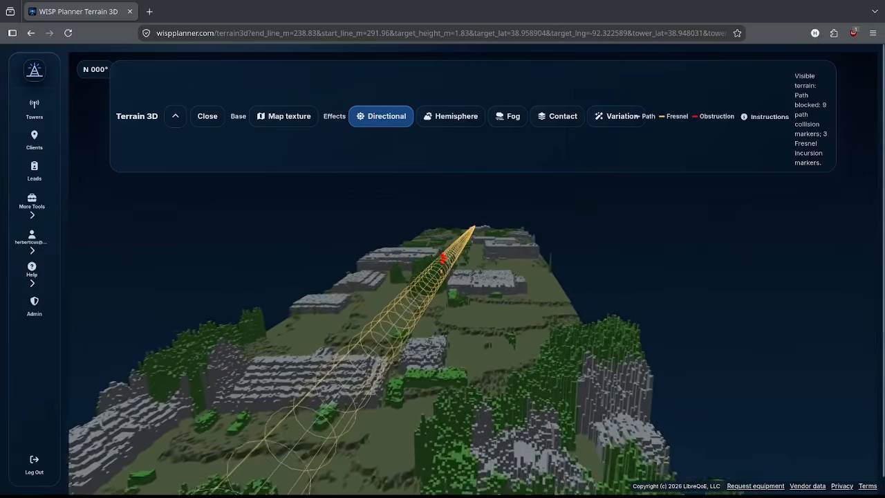
key("w")
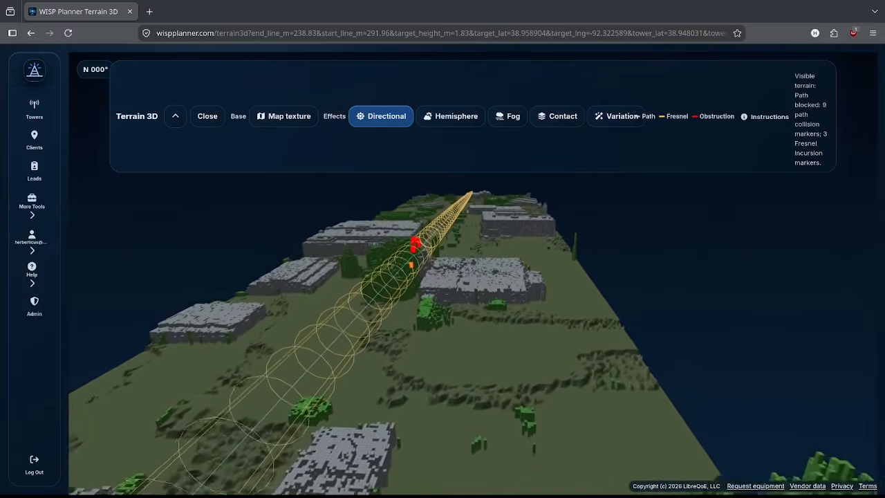
key("w")
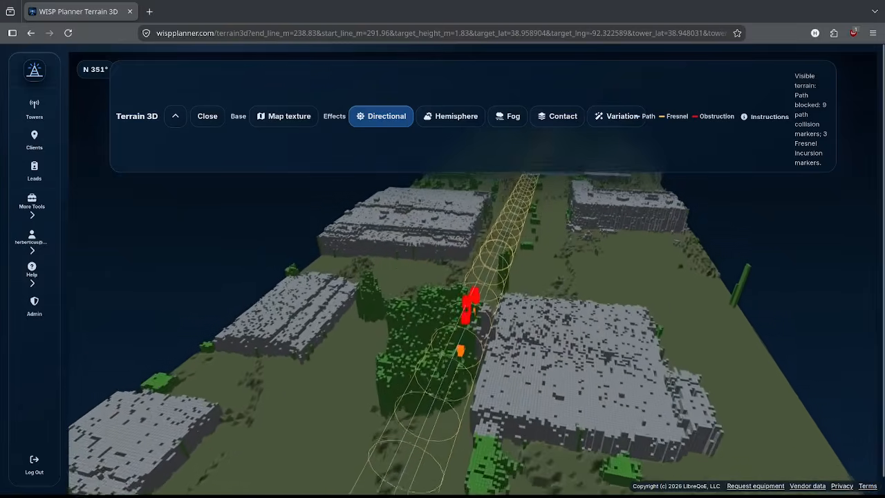
key("w")
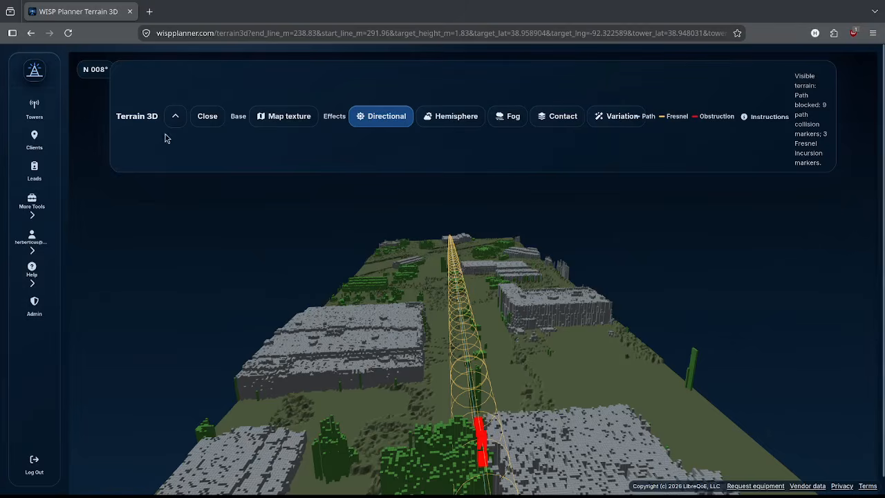
left_click(36, 73)
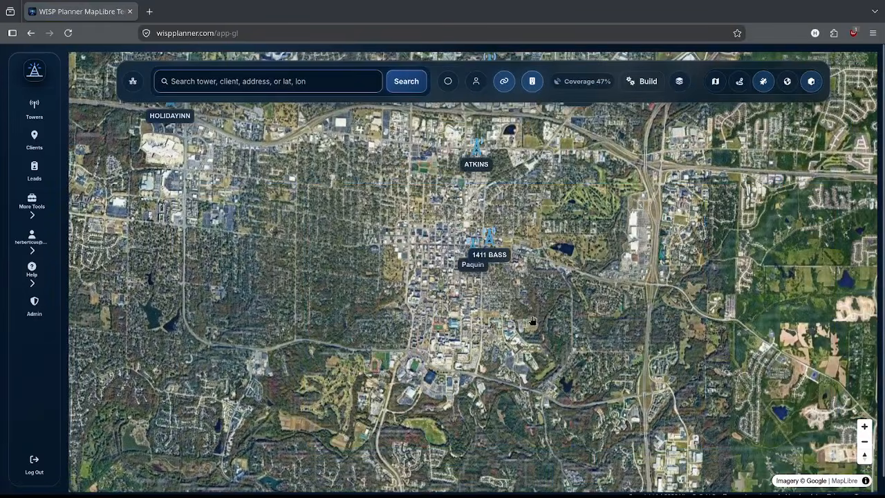
Step: Tilt the satellite tower map into 3D perspective and zoom in
left_click(864, 456)
scroll(560, 344, "up", 10)
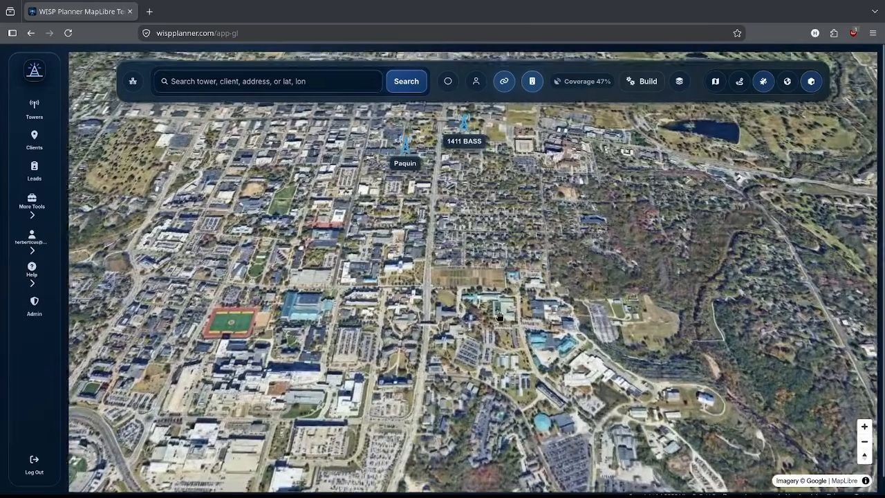
scroll(472, 378, "up", 5)
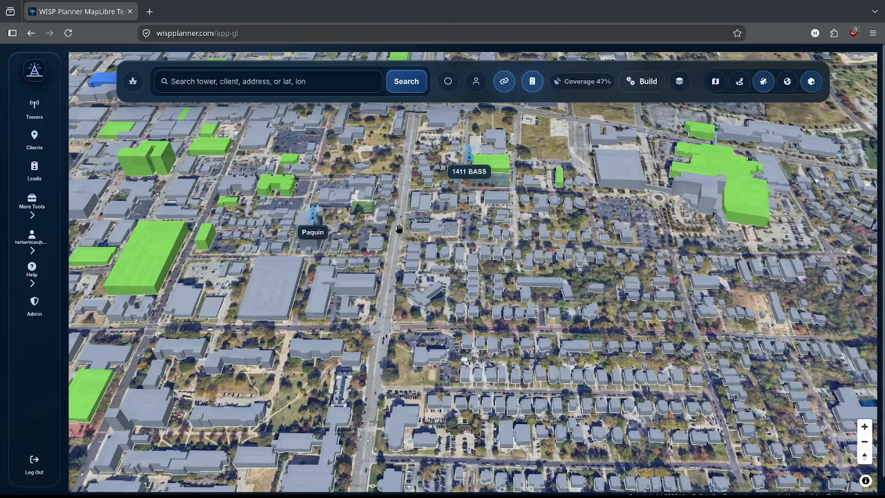
Step: Pan south past 1411 BASS and the stadium, then zoom in on the parking lot
left_click_drag(397, 229, 388, 414)
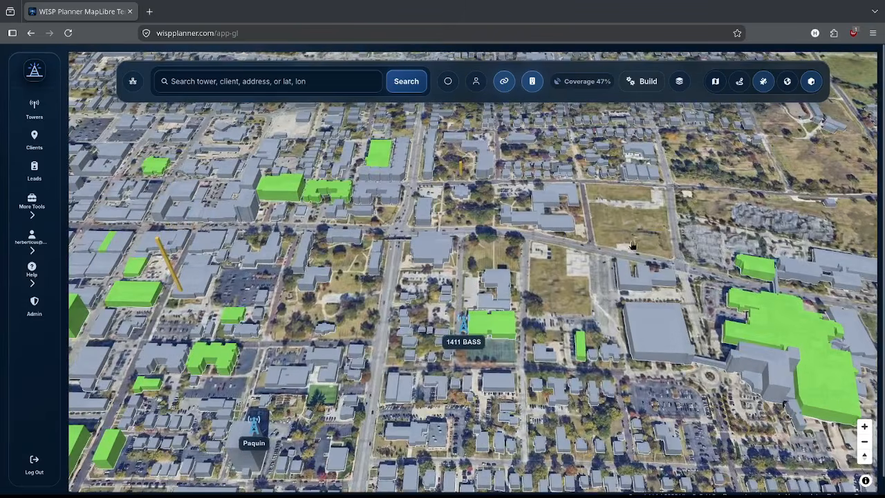
left_click_drag(527, 430, 657, 183)
left_click_drag(523, 311, 591, 182)
left_click_drag(543, 339, 630, 193)
left_click_drag(587, 320, 615, 190)
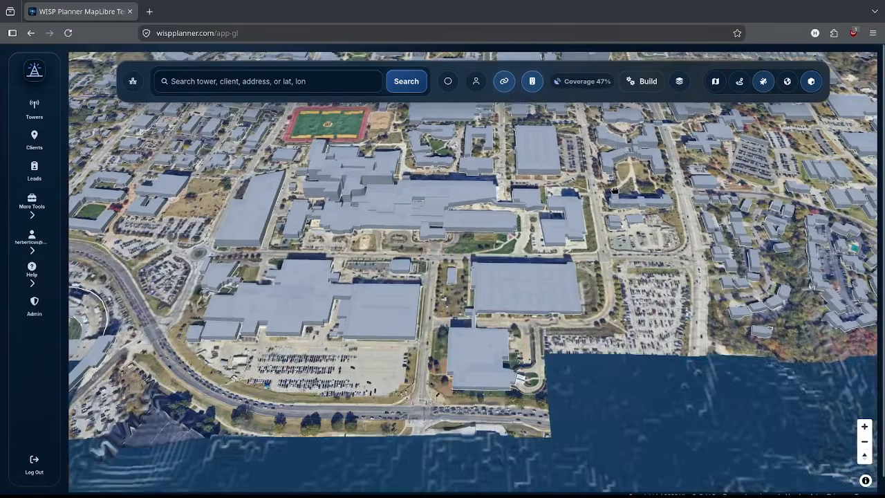
scroll(586, 240, "down", 2)
left_click_drag(332, 337, 580, 178)
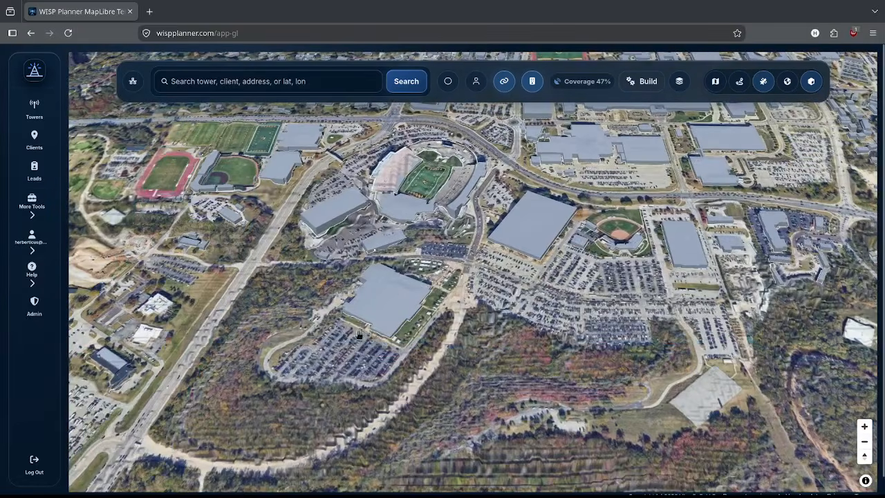
scroll(309, 391, "up", 2)
scroll(292, 378, "down", 2)
left_click_drag(290, 375, 520, 326)
scroll(286, 228, "up", 5)
scroll(478, 254, "up", 5)
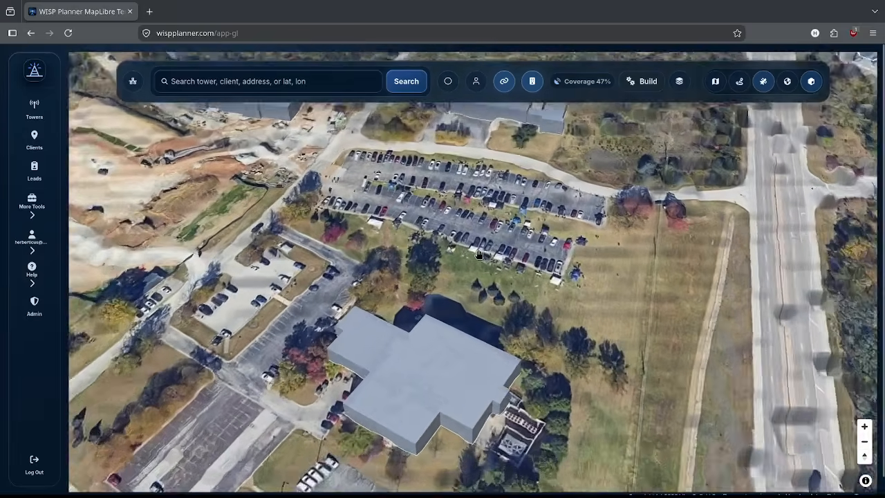
scroll(479, 255, "up", 2)
Step: Show line-of-sight profiles from a parking-lot spot to nearby towers; Medusa South has none
left_click(461, 223)
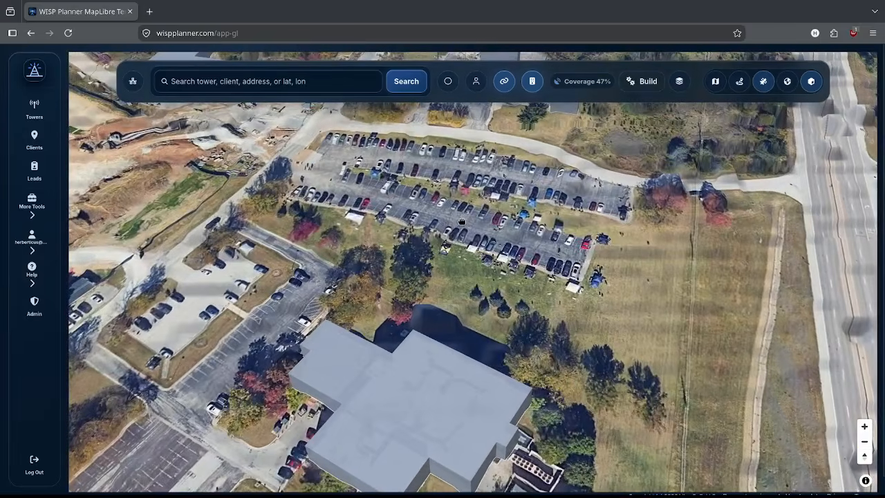